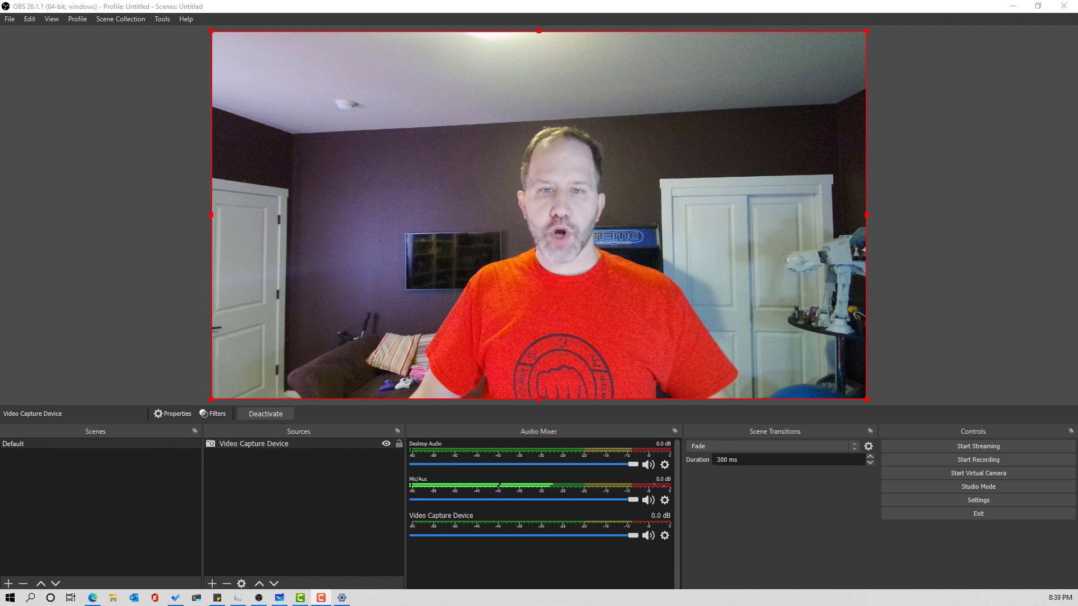
Check which version of OBS Studio is installed in its About window, and close the window
{"action": "left_click", "coordinate": [187, 20]}
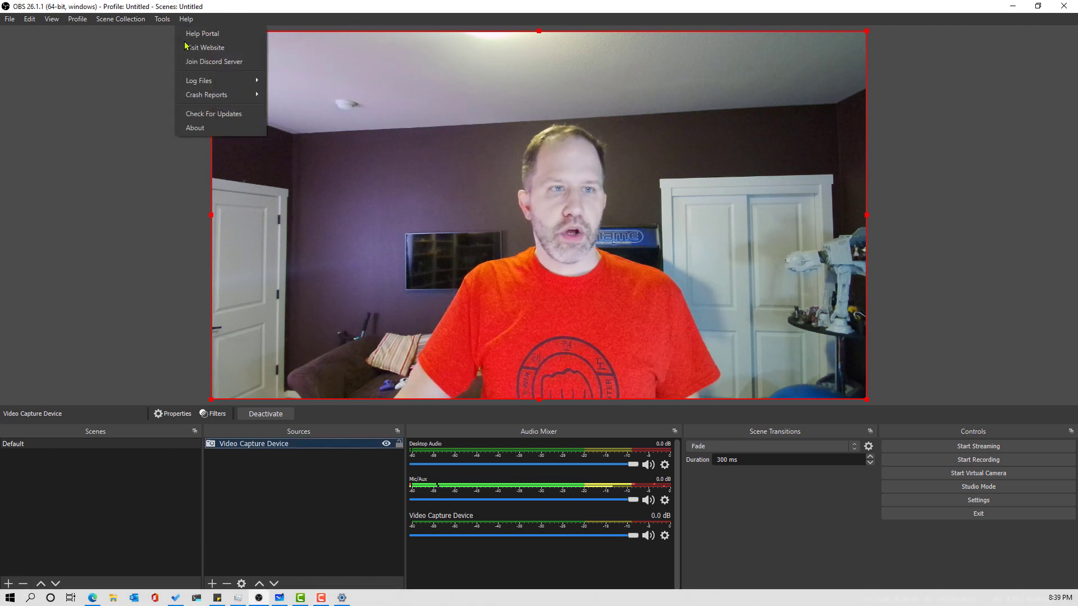
{"action": "left_click", "coordinate": [206, 129]}
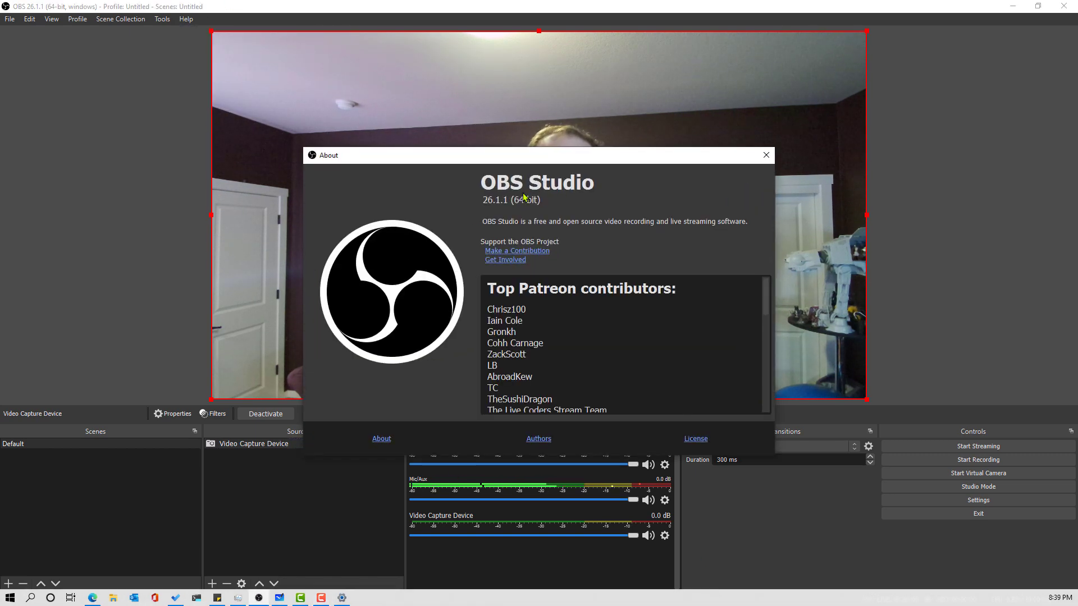
{"action": "left_click", "coordinate": [765, 156]}
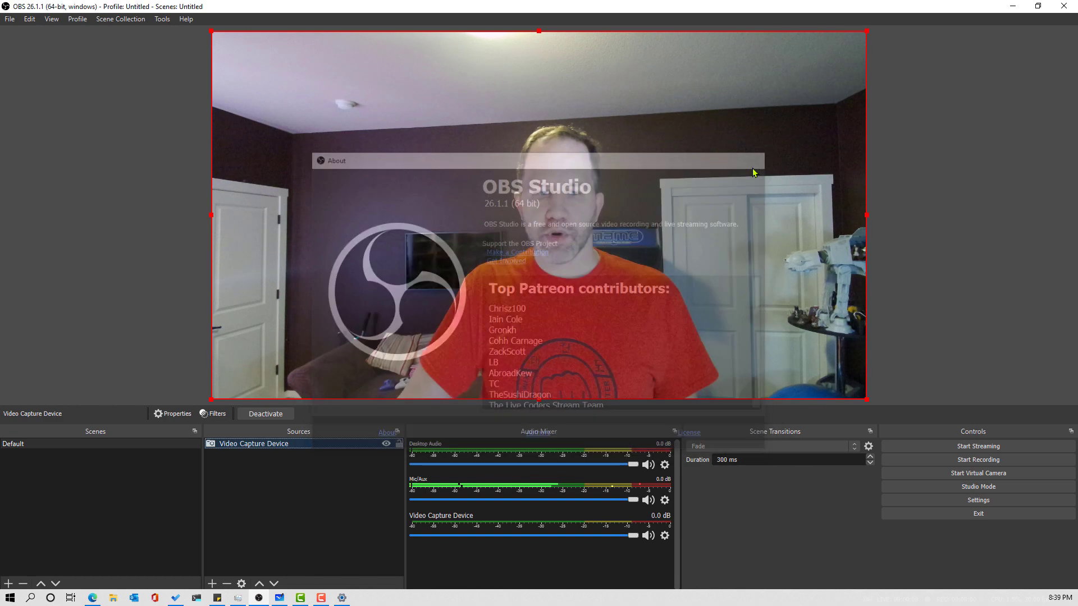
Switch to Microsoft Edge and look over the uploaded videos on the YouTube channel page
{"action": "left_click", "coordinate": [97, 599]}
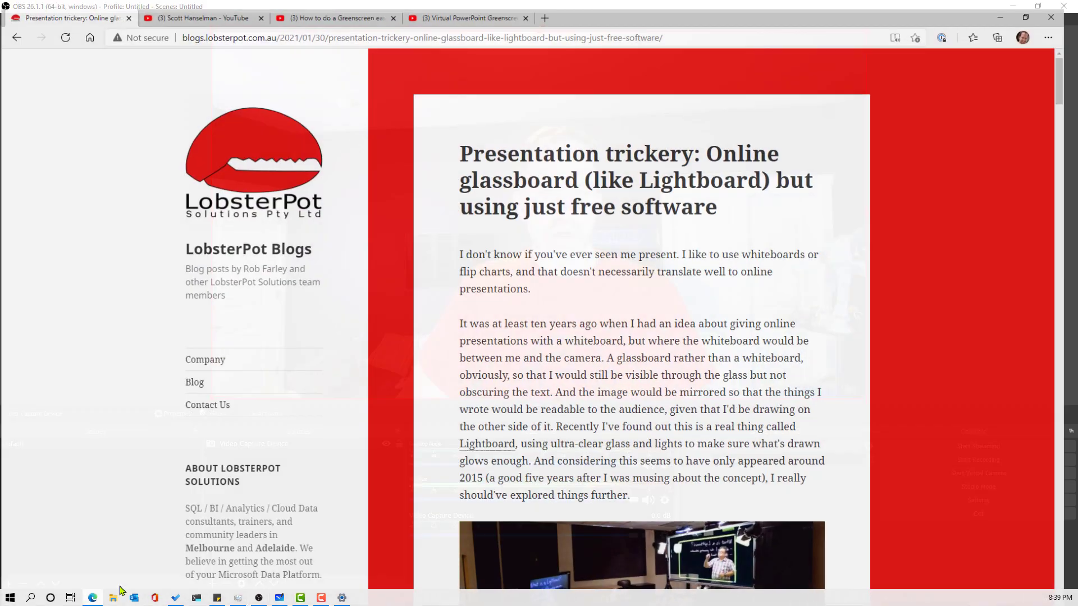
{"action": "left_click", "coordinate": [219, 10]}
{"action": "scroll", "coordinate": [479, 309], "scroll_direction": "down", "scroll_amount": 6}
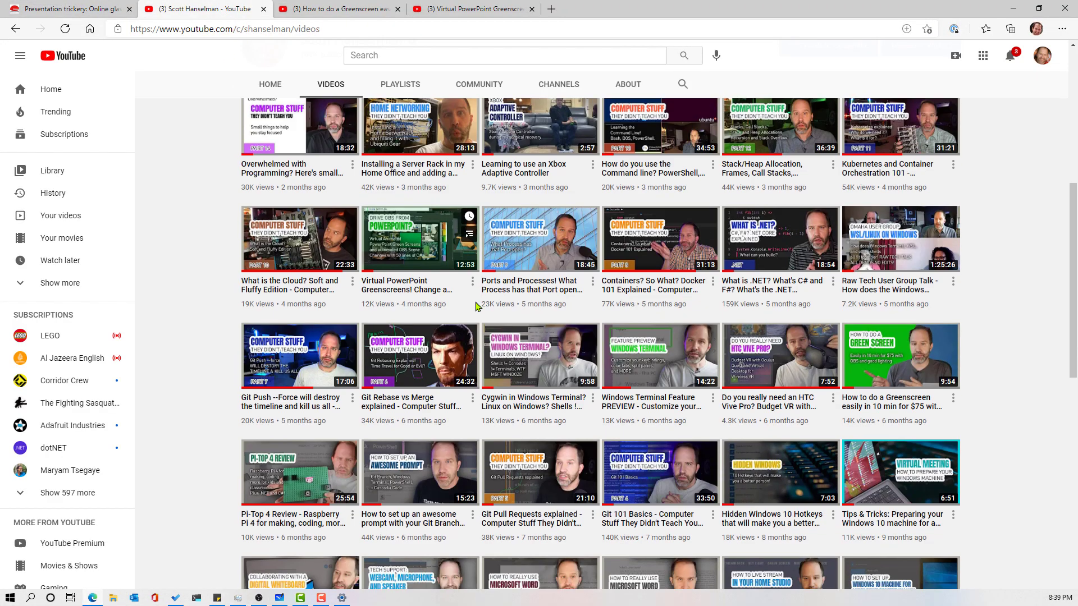
{"action": "scroll", "coordinate": [479, 308], "scroll_direction": "up", "scroll_amount": 9}
Play the "How to do a Greenscreen easily in 10 min for $75" video muted, skipping a little ahead
{"action": "left_click", "coordinate": [310, 7]}
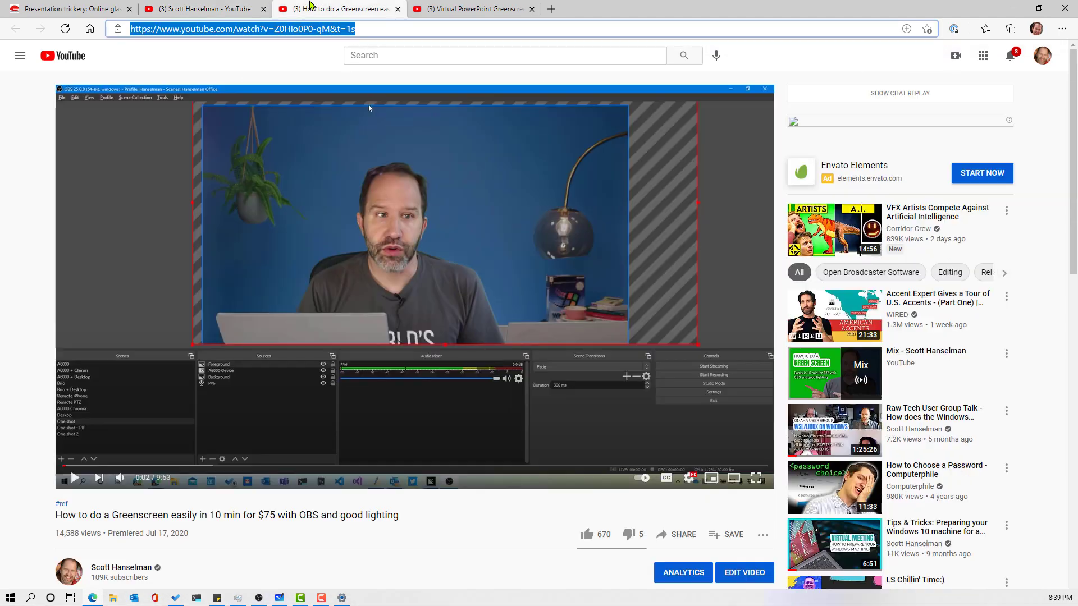
{"action": "left_click", "coordinate": [75, 478]}
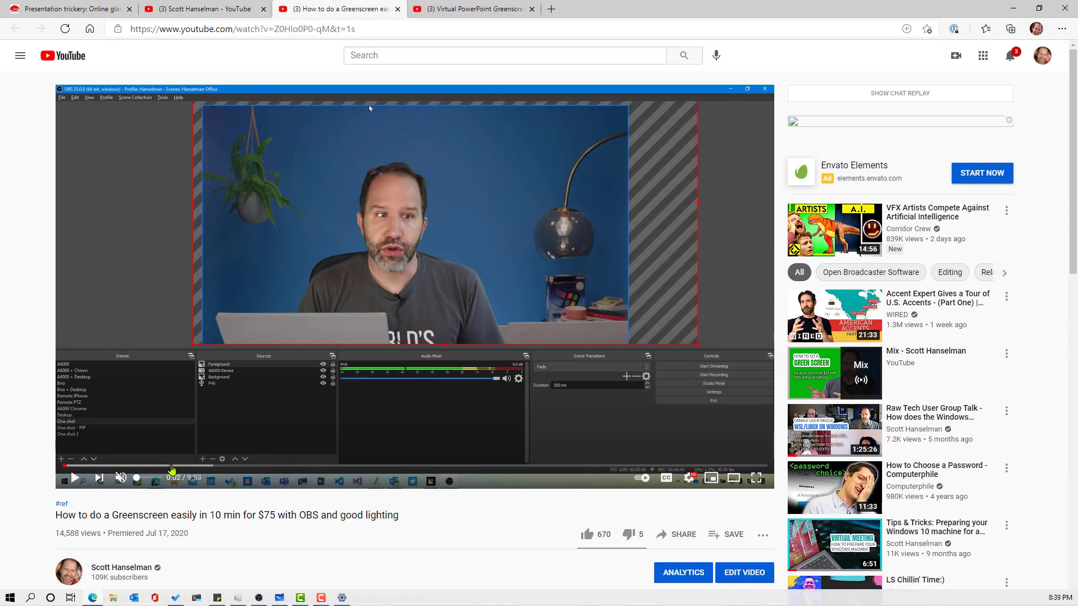
{"action": "left_click_drag", "start_coordinate": [143, 466], "coordinate": [97, 466]}
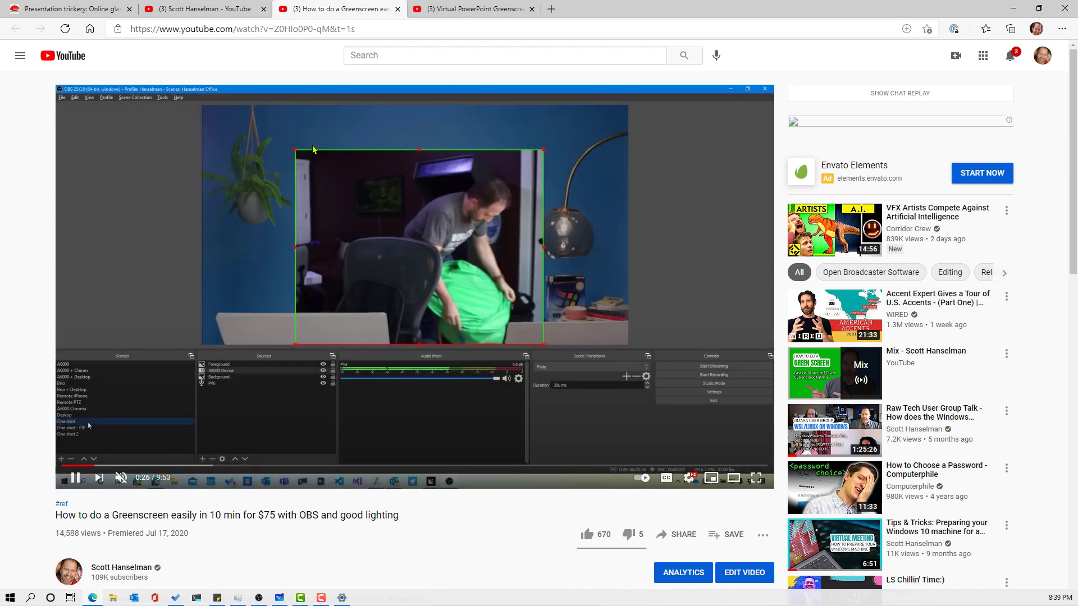
Close the greenscreen video's tab, play part of the "Virtual PowerPoint Greenscreens!" video, and close its tab too
{"action": "left_click", "coordinate": [437, 9]}
{"action": "left_click", "coordinate": [397, 9]}
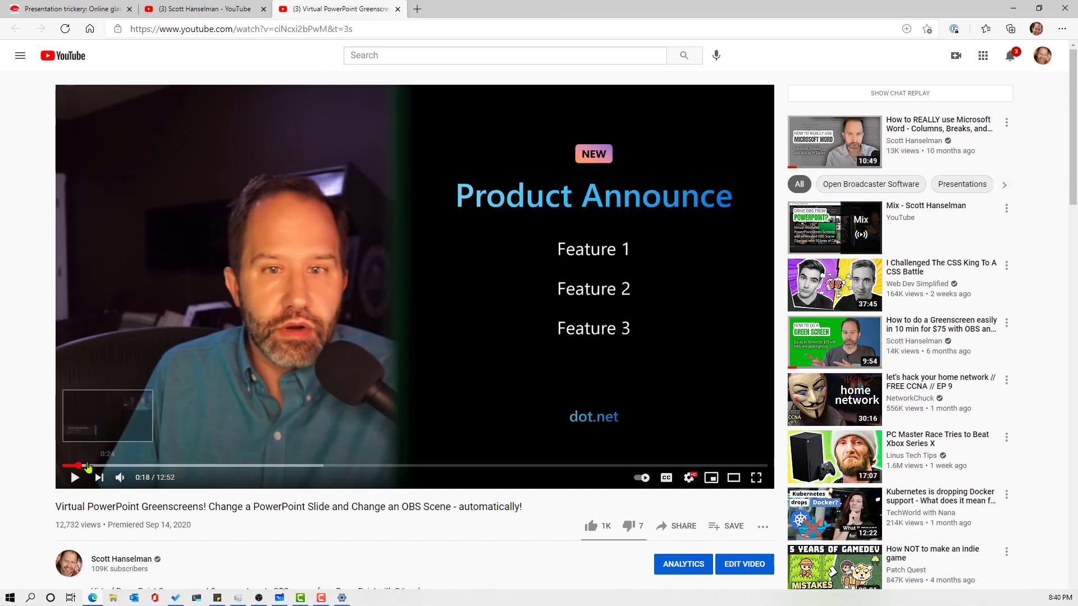
{"action": "left_click", "coordinate": [75, 466]}
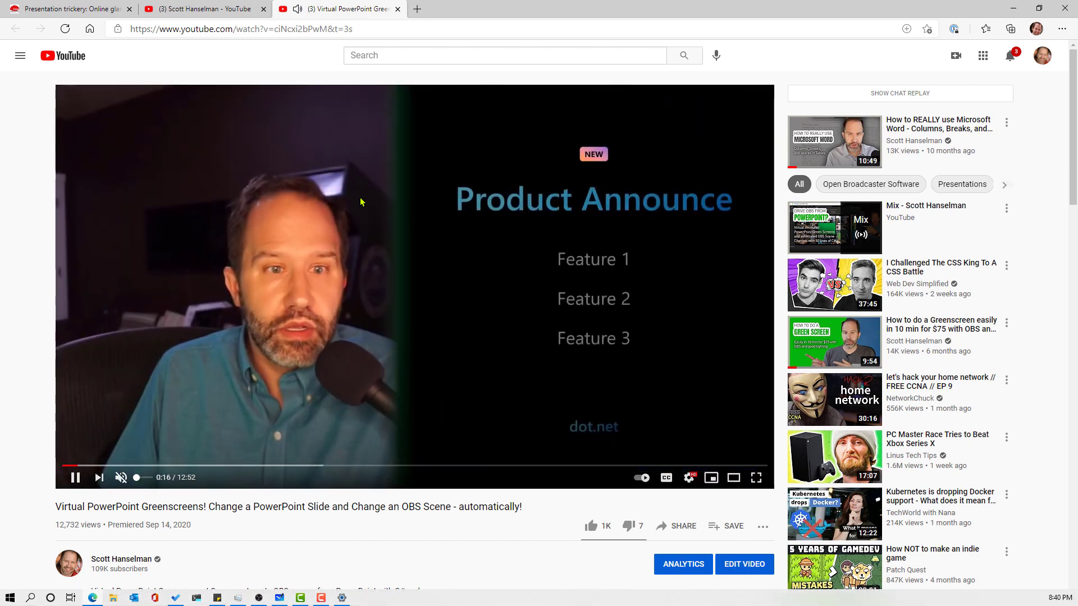
{"action": "left_click", "coordinate": [398, 9]}
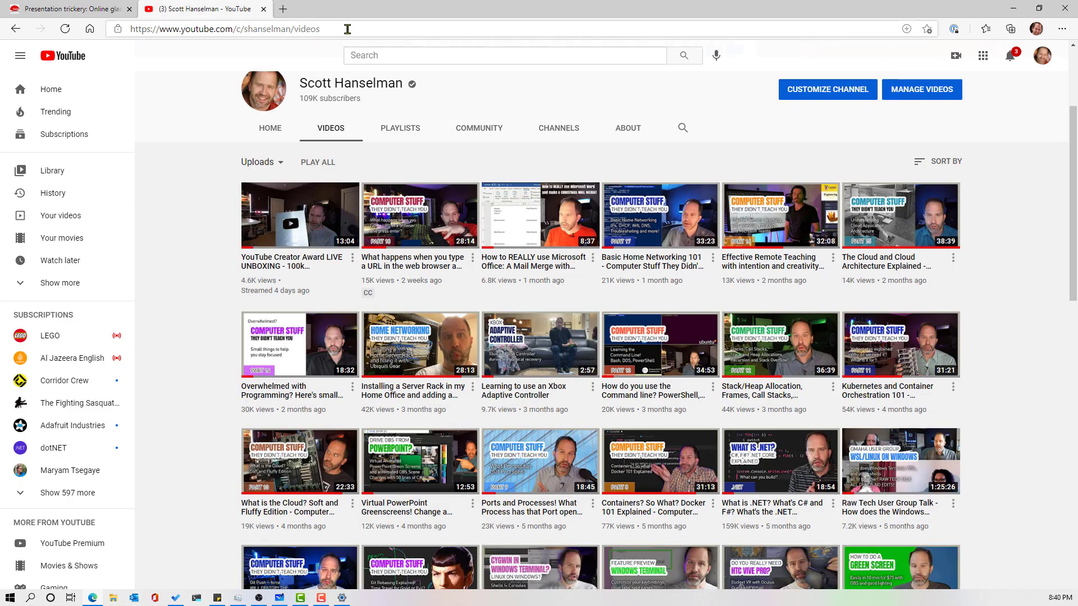
Show the LobsterPot blog post about the online glassboard and enlarge the page for reading
{"action": "left_click", "coordinate": [69, 13]}
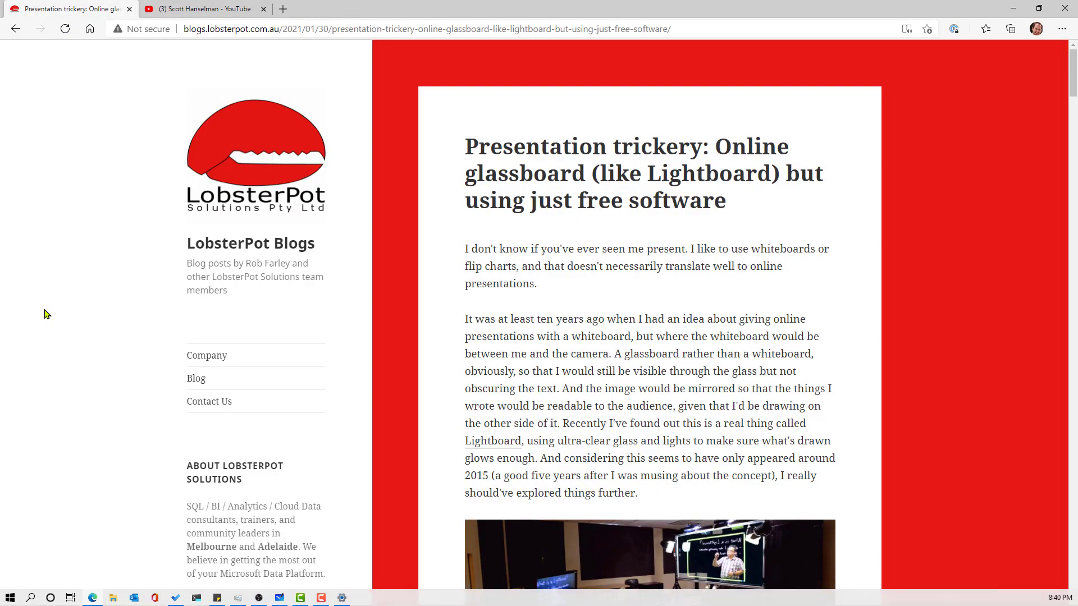
{"action": "key", "text": "ctrl+plus"}
{"action": "key", "text": "ctrl+plus"}
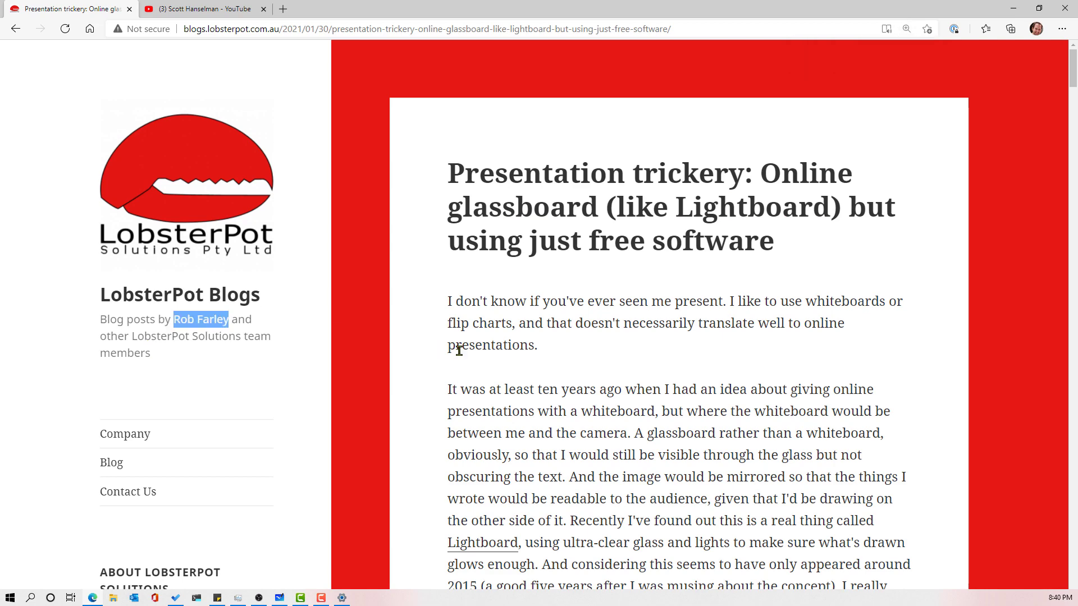
Open the blog post's lightboard photo in a new tab, enlarge it to examine the setup, and close the tab
{"action": "scroll", "coordinate": [483, 337], "scroll_direction": "down", "scroll_amount": 7}
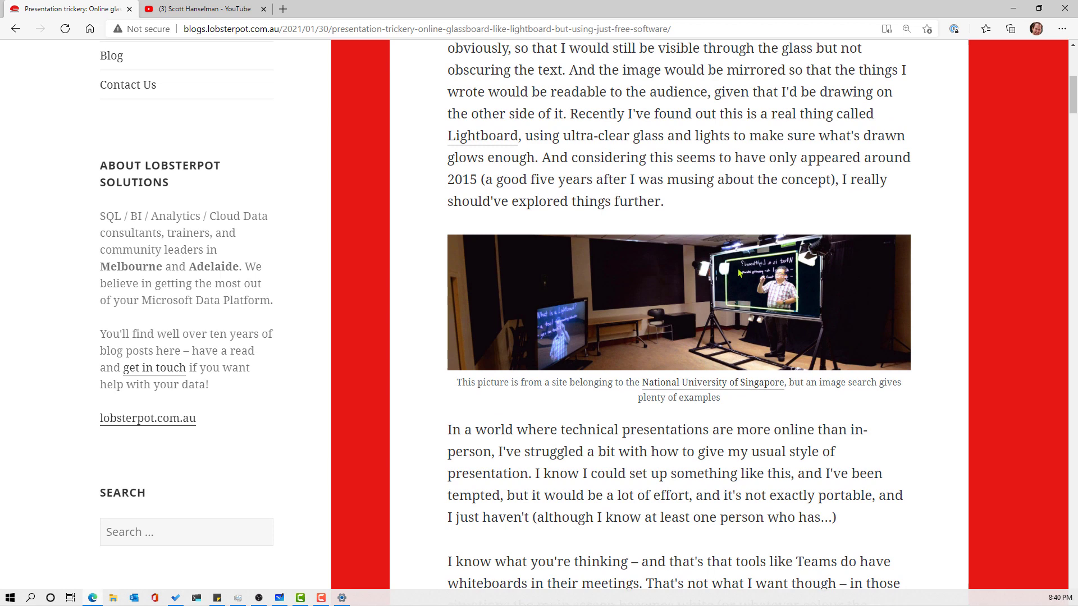
{"action": "right_click", "coordinate": [738, 273]}
{"action": "left_click", "coordinate": [780, 280]}
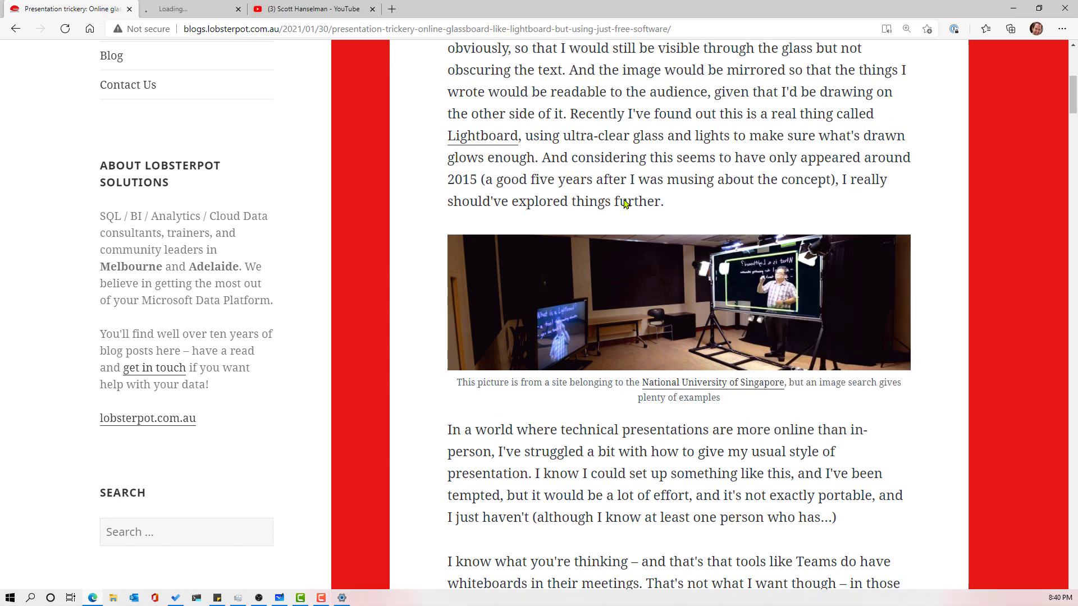
{"action": "left_click", "coordinate": [205, 8]}
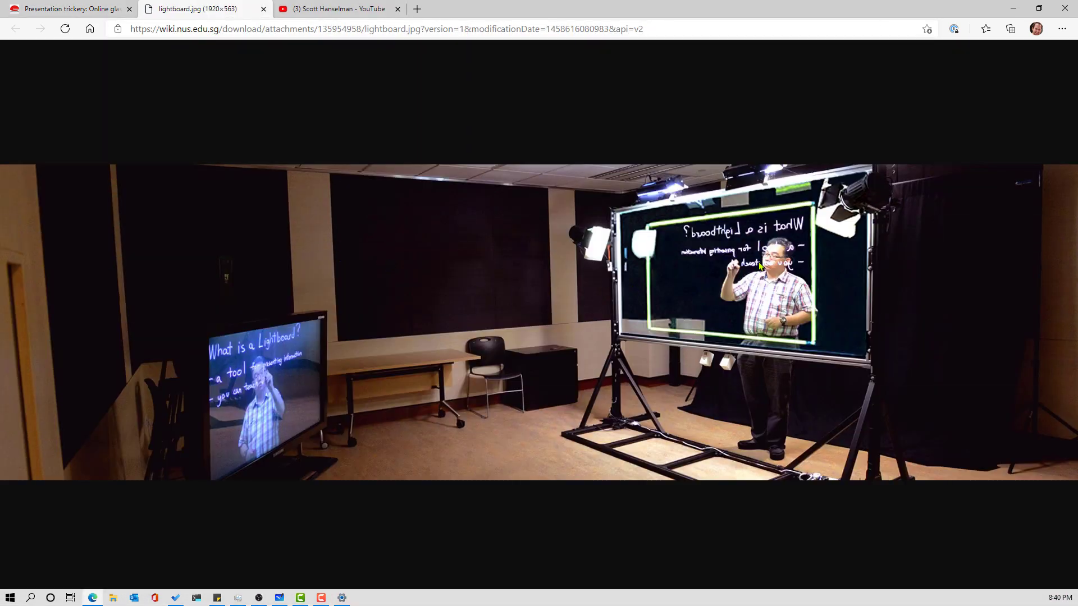
{"action": "key", "text": "ctrl+plus"}
{"action": "key", "text": "ctrl+plus"}
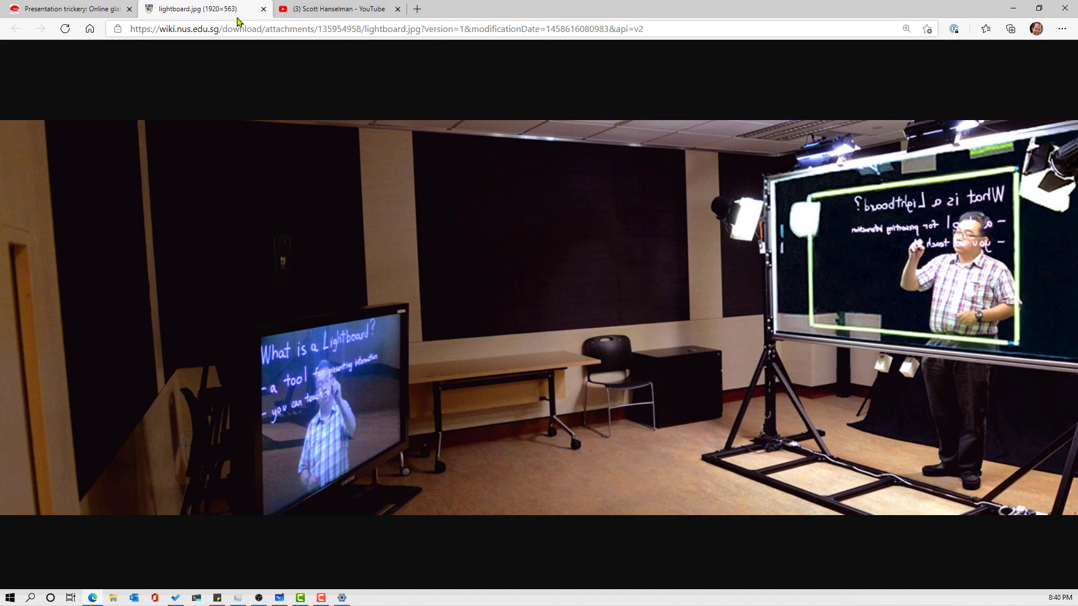
{"action": "middle_click", "coordinate": [220, 11]}
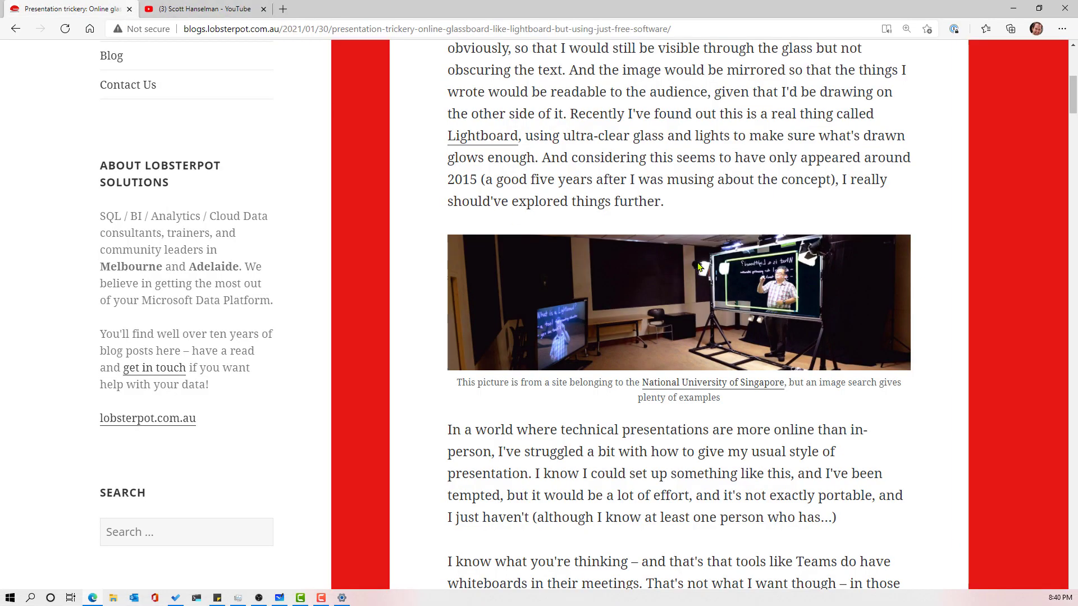
Read through the blog post's OBS and PowerPoint instructions, glance at the linked drawing demo video, and return to the post's beginning
{"action": "scroll", "coordinate": [716, 275], "scroll_direction": "down", "scroll_amount": 15}
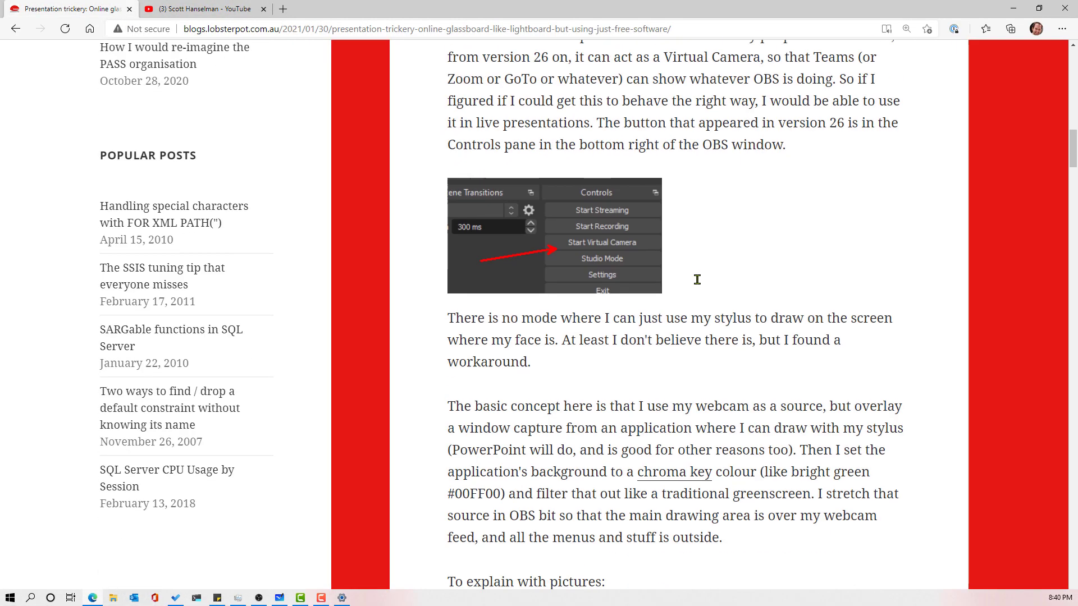
{"action": "scroll", "coordinate": [618, 257], "scroll_direction": "down", "scroll_amount": 20}
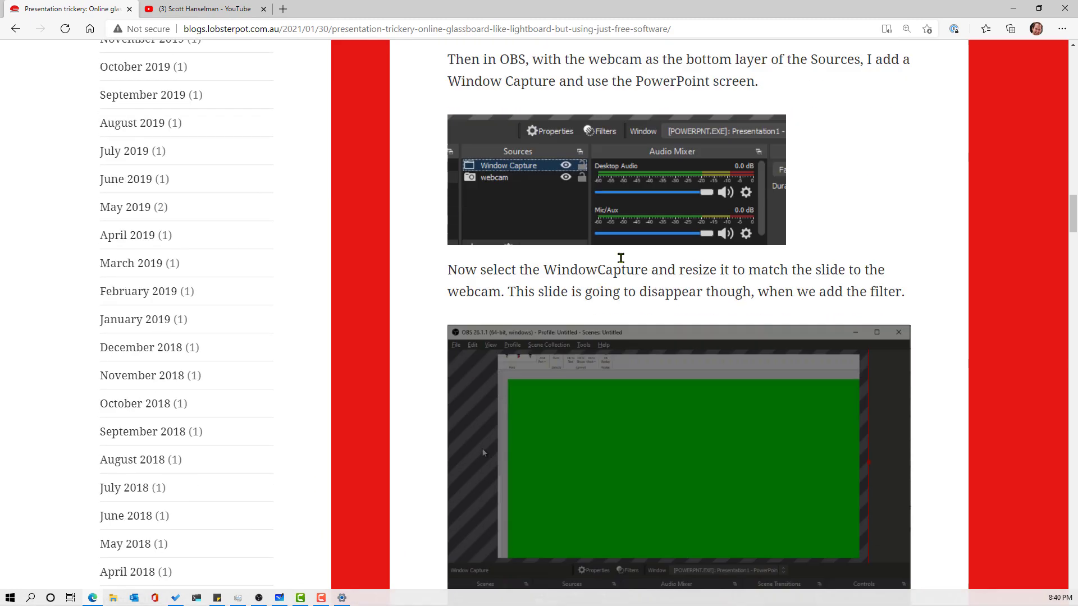
{"action": "scroll", "coordinate": [623, 266], "scroll_direction": "down", "scroll_amount": 20}
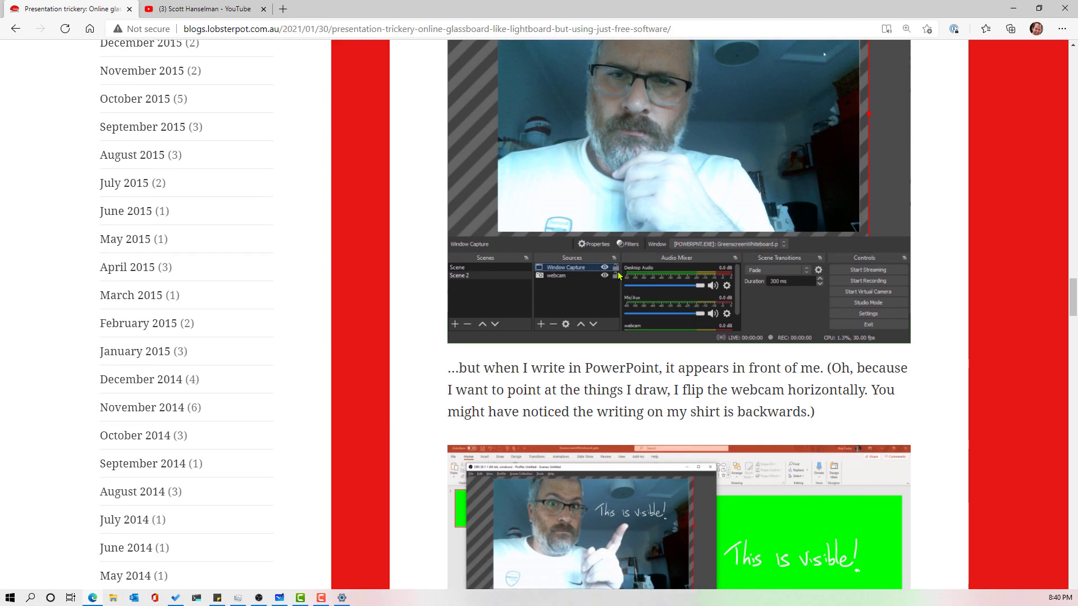
{"action": "scroll", "coordinate": [620, 275], "scroll_direction": "down", "scroll_amount": 15}
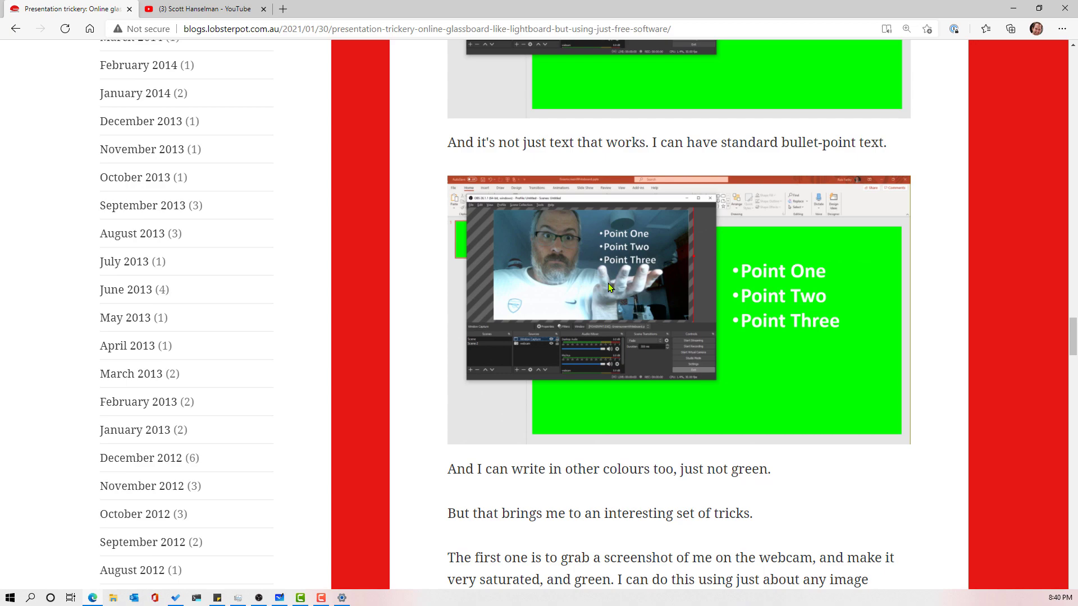
{"action": "scroll", "coordinate": [605, 290], "scroll_direction": "down", "scroll_amount": 20}
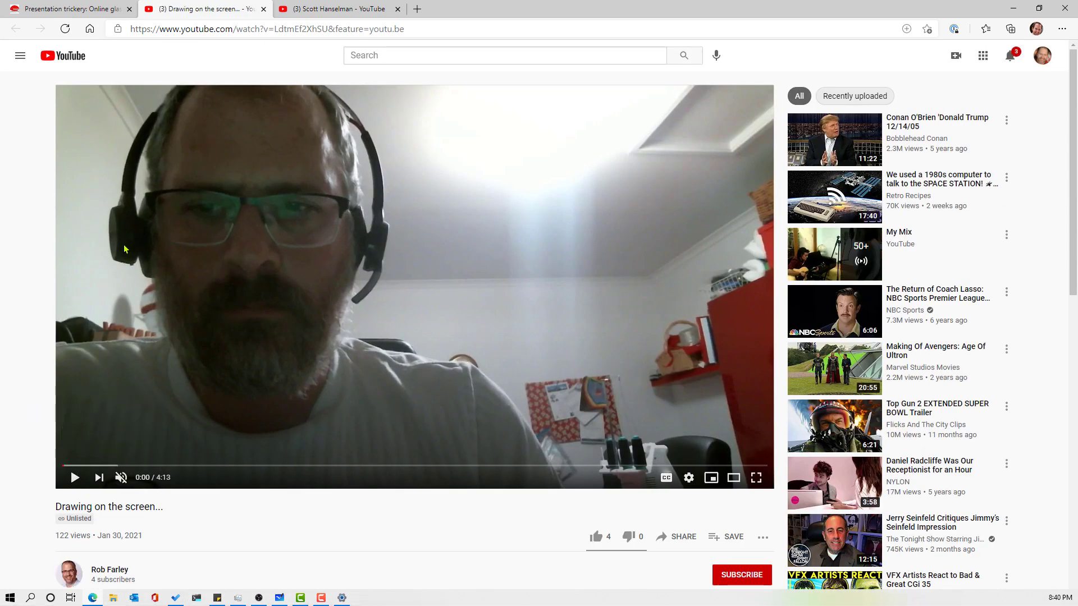
{"action": "left_click", "coordinate": [58, 6]}
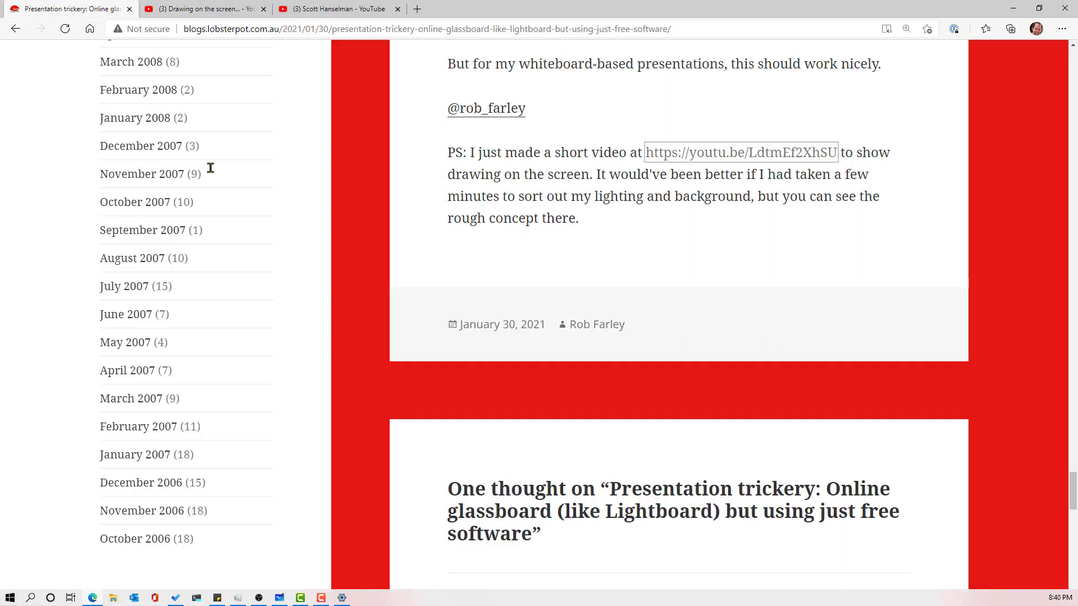
{"action": "key", "text": "Home"}
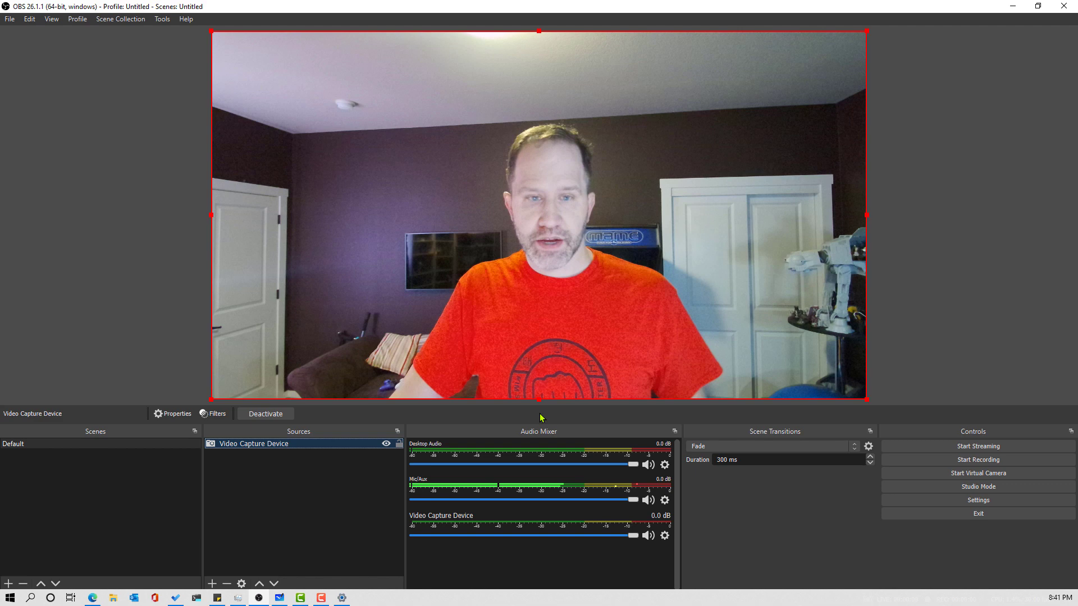
In OBS, remove the existing Video Capture Device source and add a new video capture source named Camera 1
{"action": "left_click", "coordinate": [230, 583]}
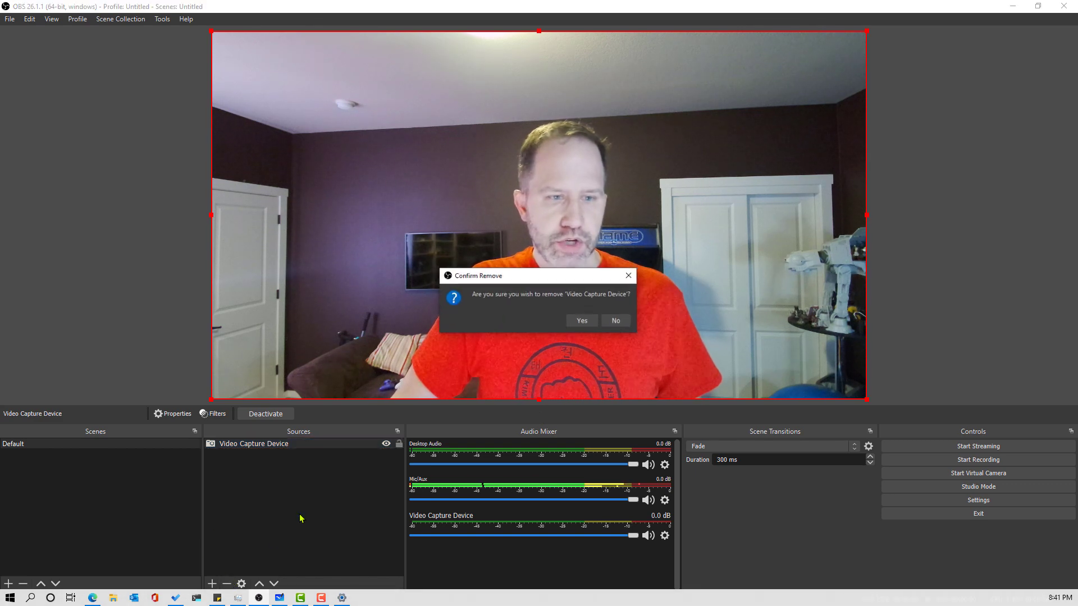
{"action": "left_click", "coordinate": [584, 322]}
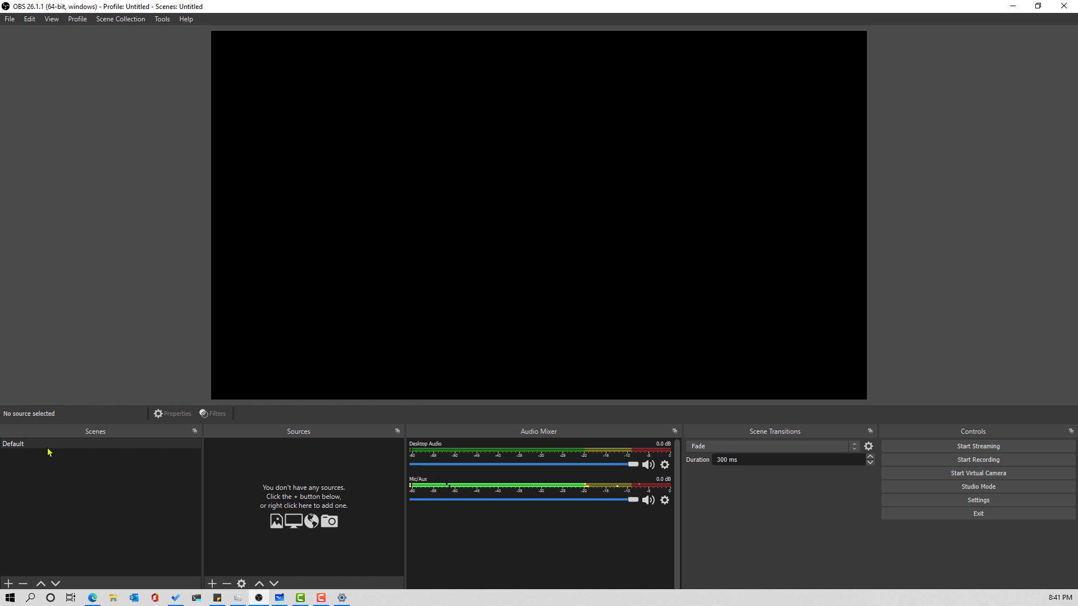
{"action": "left_click", "coordinate": [213, 583]}
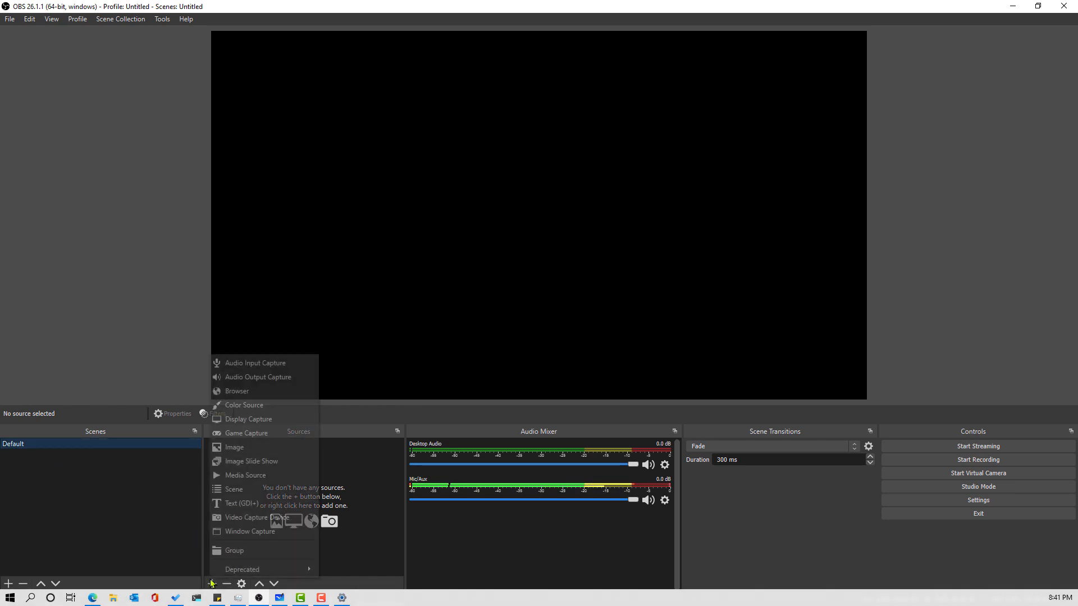
{"action": "left_click", "coordinate": [247, 518]}
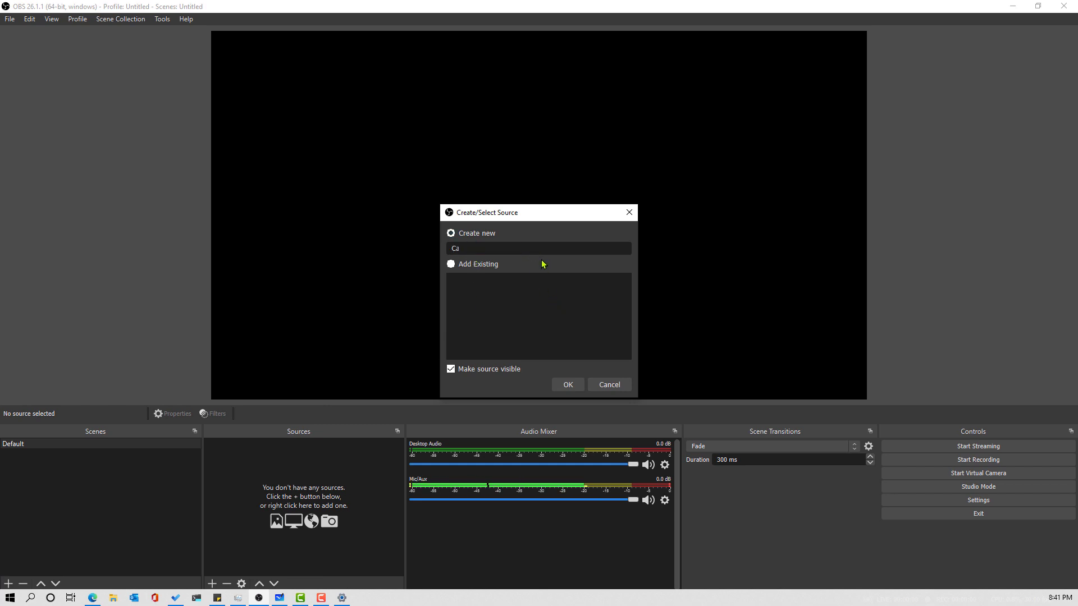
{"action": "key", "text": "Return"}
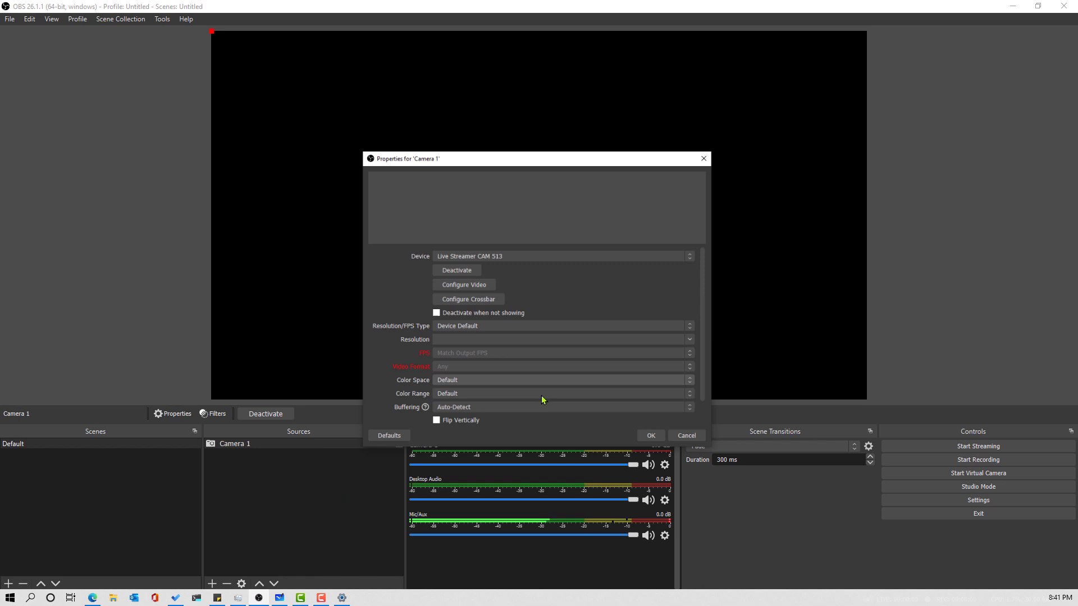
Set Camera 1's capture device to Surface Camera Front and accept its properties
{"action": "left_click", "coordinate": [478, 251]}
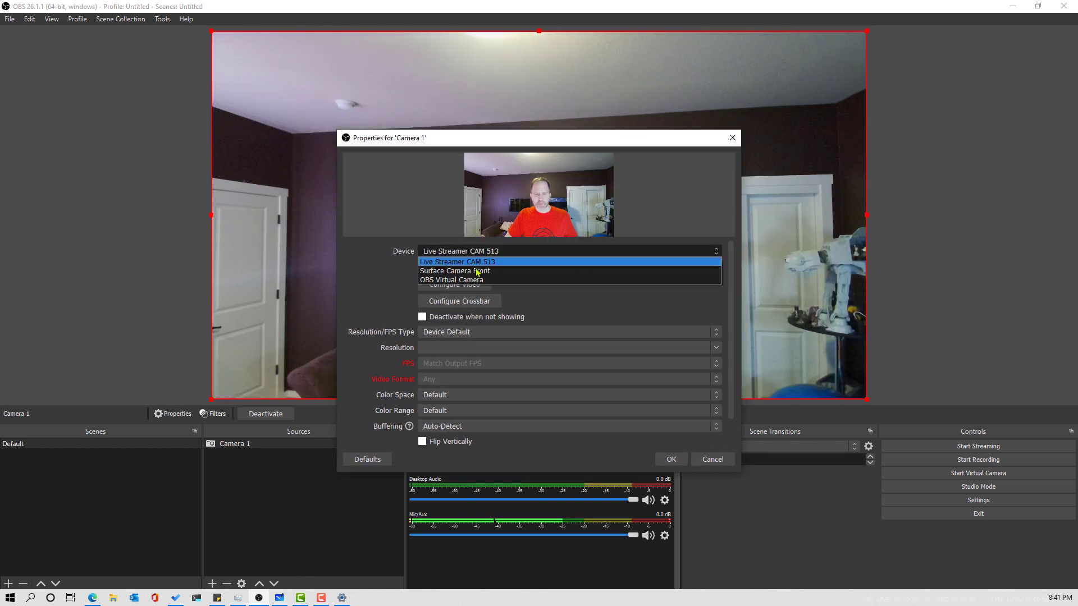
{"action": "left_click", "coordinate": [478, 271]}
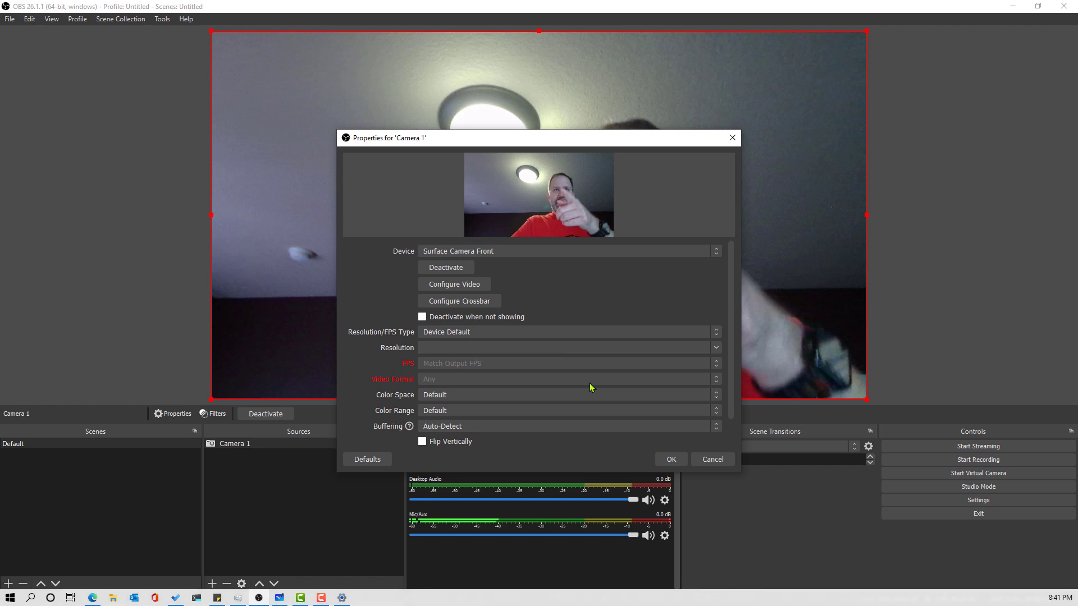
{"action": "left_click", "coordinate": [671, 460]}
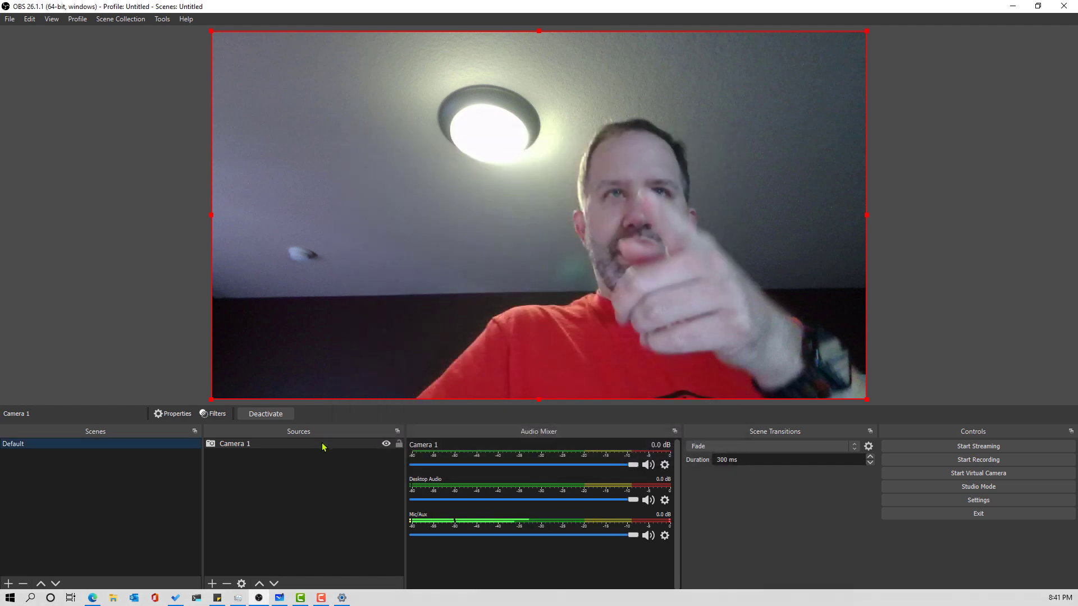
Reopen Camera 1's properties and set its capture device to Live Streamer CAM 513
{"action": "double_click", "coordinate": [322, 446]}
{"action": "left_click", "coordinate": [447, 343]}
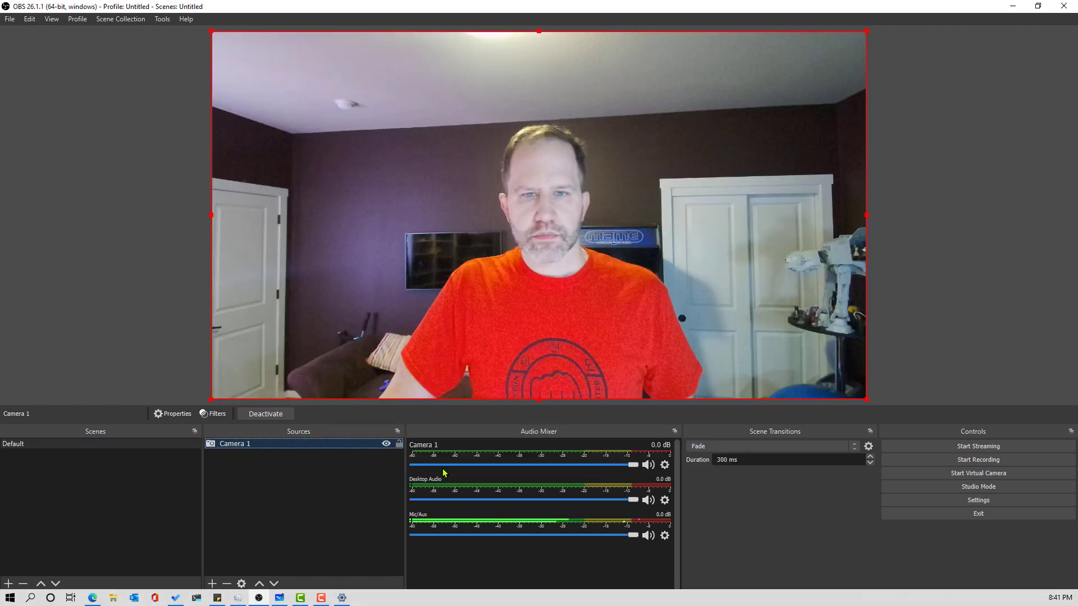
{"action": "left_click", "coordinate": [385, 130]}
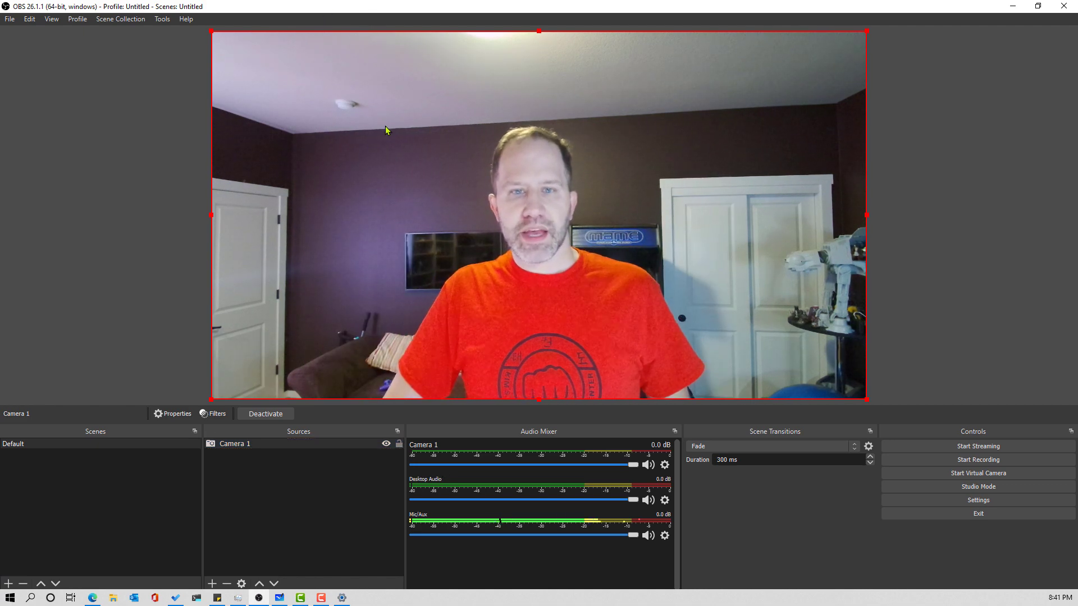
Nudge the Camera 1 image slightly downward in the preview
{"action": "mouse_move", "coordinate": [386, 130]}
{"action": "left_mouse_down"}
{"action": "mouse_move", "coordinate": [493, 190]}
{"action": "mouse_move", "coordinate": [337, 130]}
{"action": "mouse_move", "coordinate": [234, 130]}
{"action": "mouse_move", "coordinate": [323, 143]}
{"action": "mouse_move", "coordinate": [169, 134]}
{"action": "mouse_move", "coordinate": [402, 131]}
{"action": "mouse_move", "coordinate": [375, 127]}
{"action": "mouse_move", "coordinate": [436, 185]}
{"action": "mouse_move", "coordinate": [380, 147]}
{"action": "mouse_move", "coordinate": [396, 143]}
{"action": "left_mouse_up"}
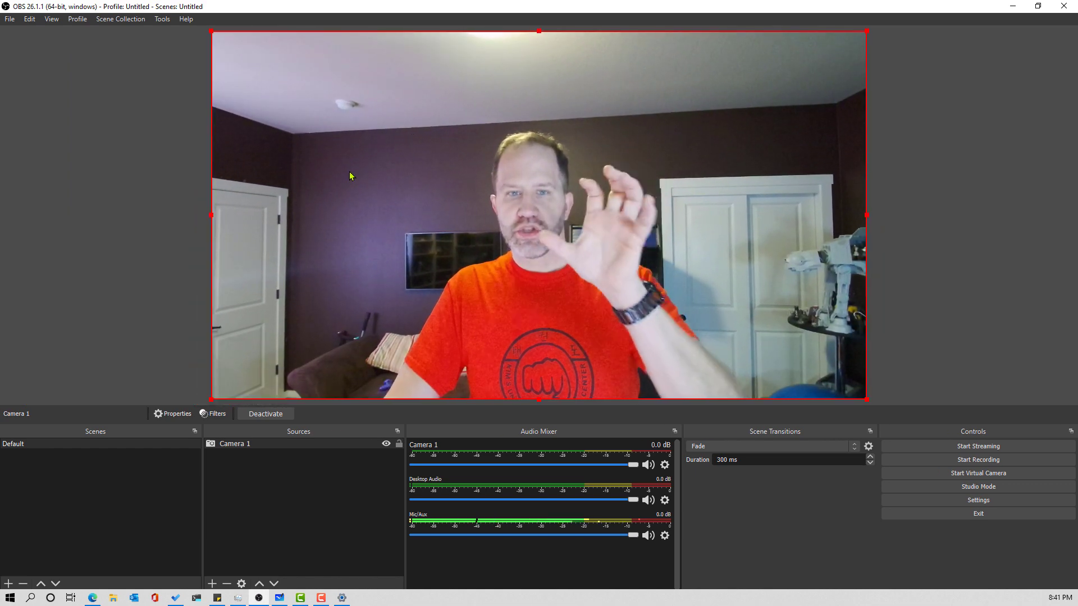
{"action": "mouse_move", "coordinate": [346, 172]}
{"action": "left_mouse_down"}
{"action": "mouse_move", "coordinate": [378, 191]}
{"action": "mouse_move", "coordinate": [353, 167]}
{"action": "mouse_move", "coordinate": [346, 180]}
{"action": "left_mouse_up"}
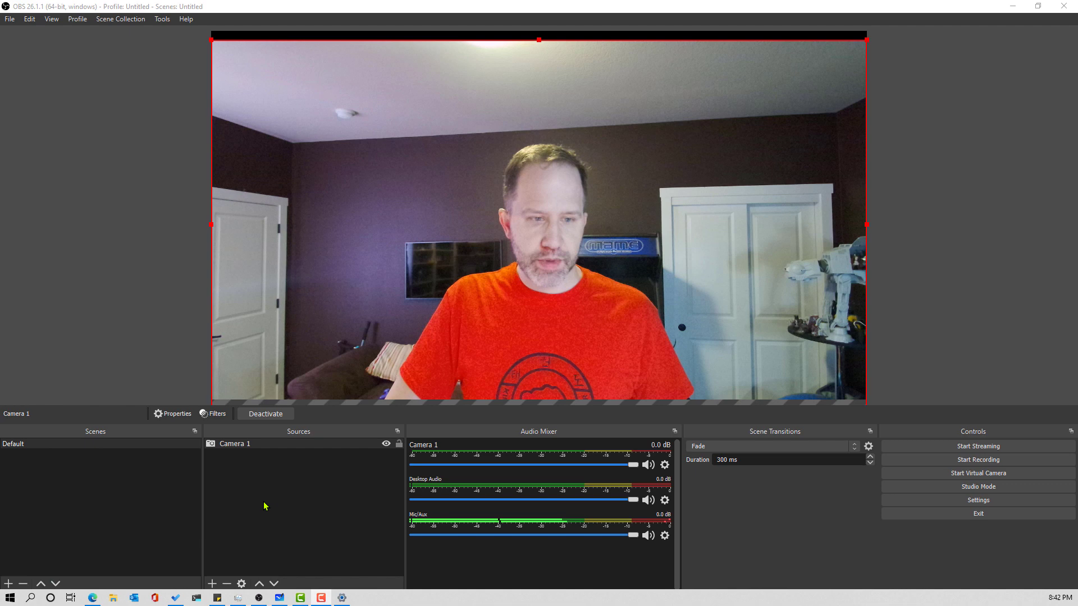
Add a new display capture source named Other screen that captures Display 1 with the cursor included
{"action": "left_click", "coordinate": [212, 584]}
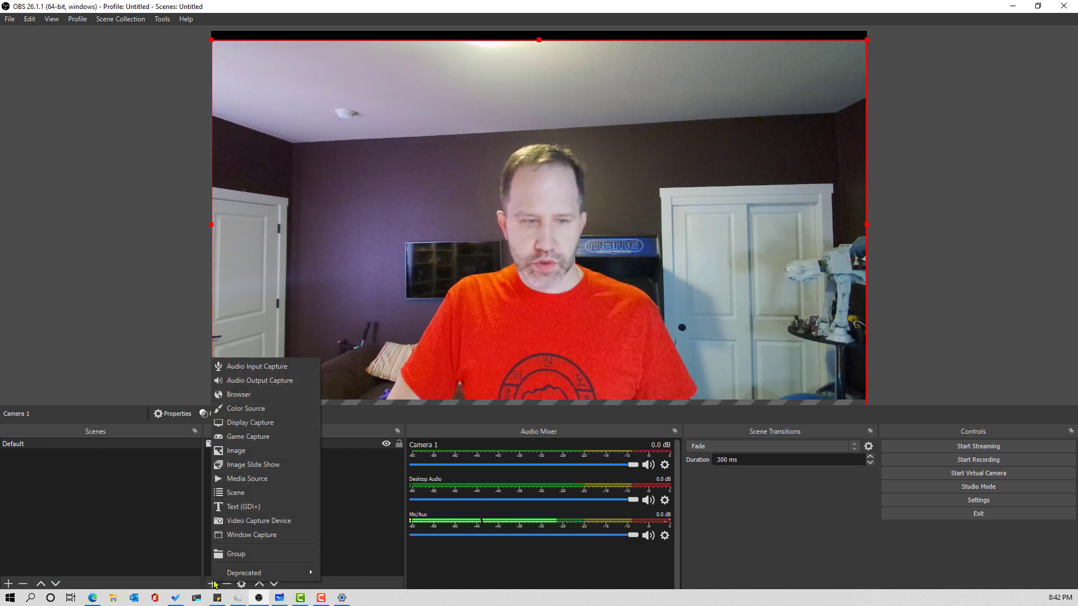
{"action": "left_click", "coordinate": [250, 422]}
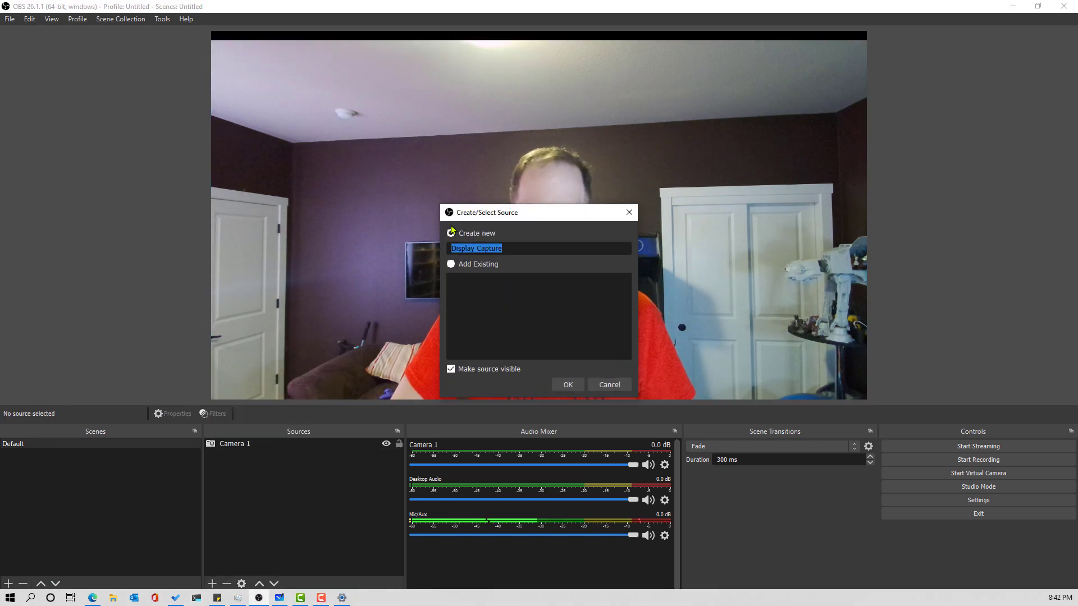
{"action": "type", "text": "Other "}
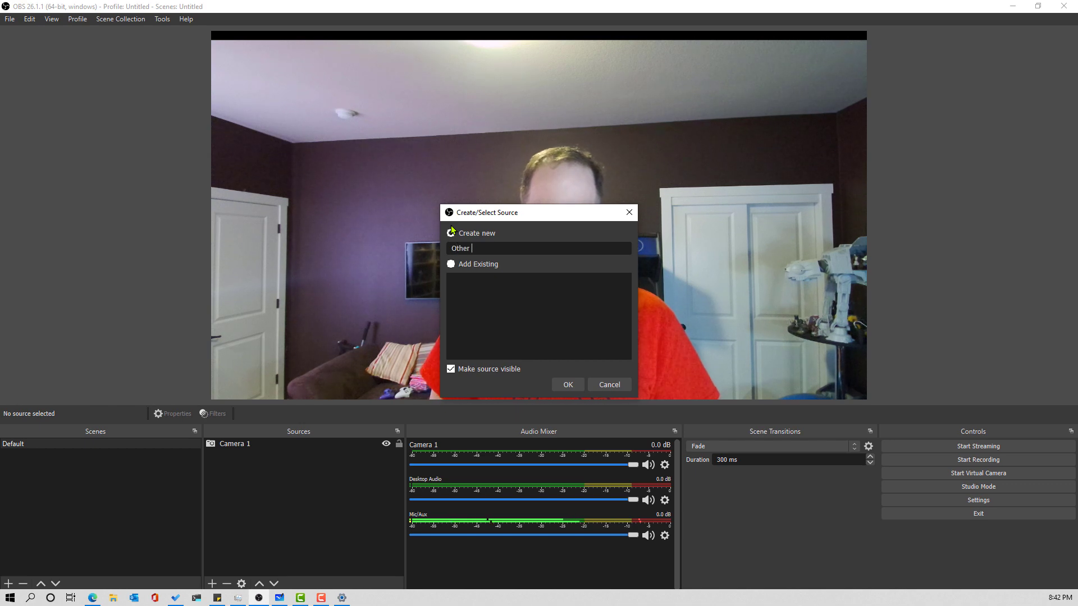
{"action": "type", "text": "screen"}
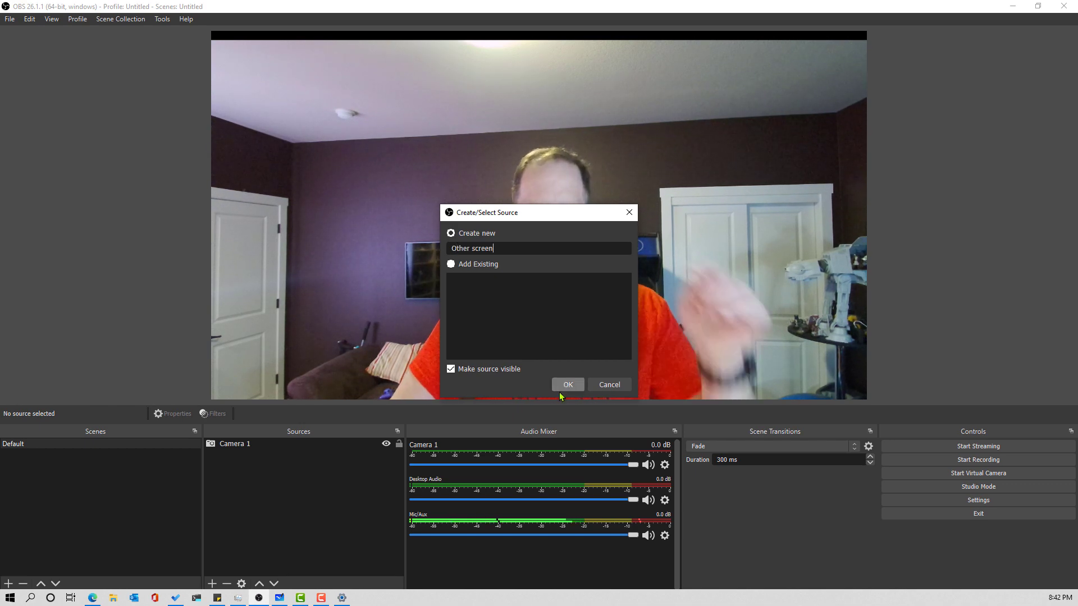
{"action": "left_click", "coordinate": [567, 386]}
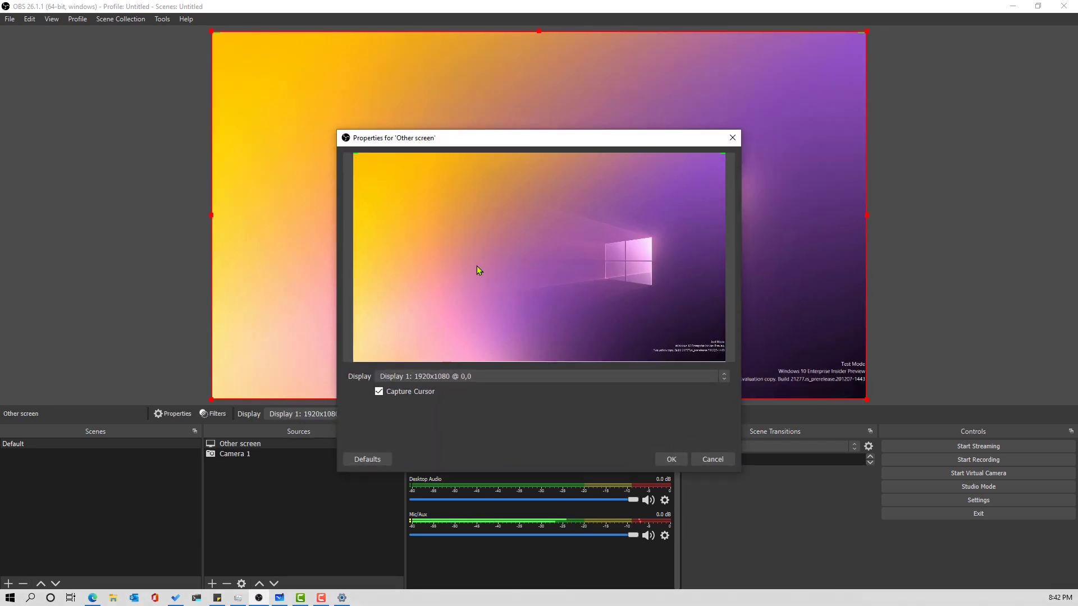
{"action": "left_click", "coordinate": [669, 460]}
Arrange the sources side by side, shifting Camera 1 left and placing Other screen over about the right three quarters of the canvas
{"action": "left_click_drag", "start_coordinate": [578, 227], "coordinate": [873, 316]}
{"action": "left_click_drag", "start_coordinate": [418, 189], "coordinate": [281, 188]}
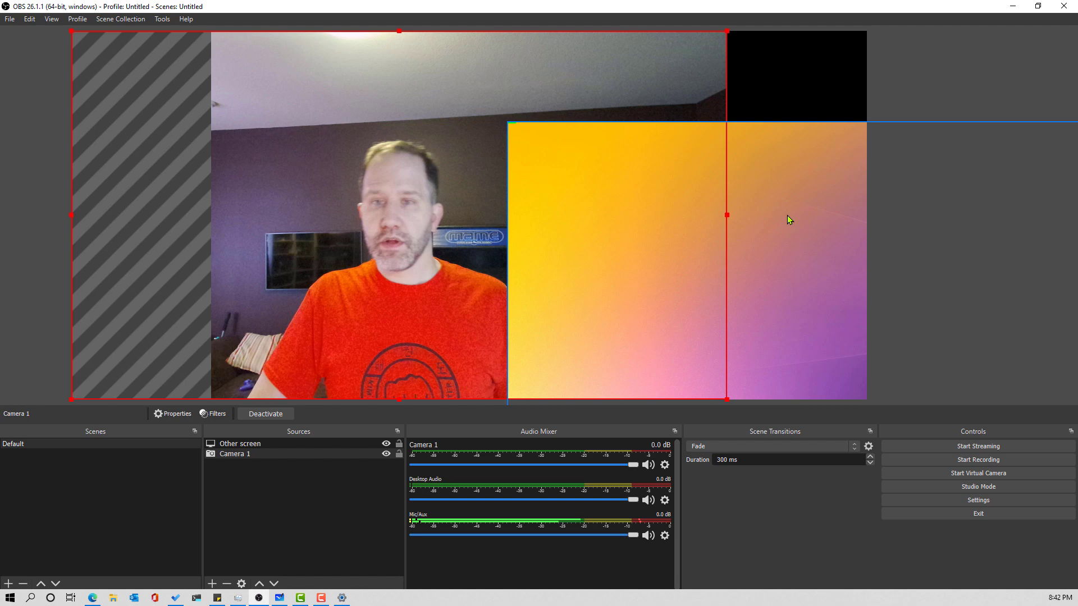
{"action": "left_click_drag", "start_coordinate": [787, 214], "coordinate": [815, 120]}
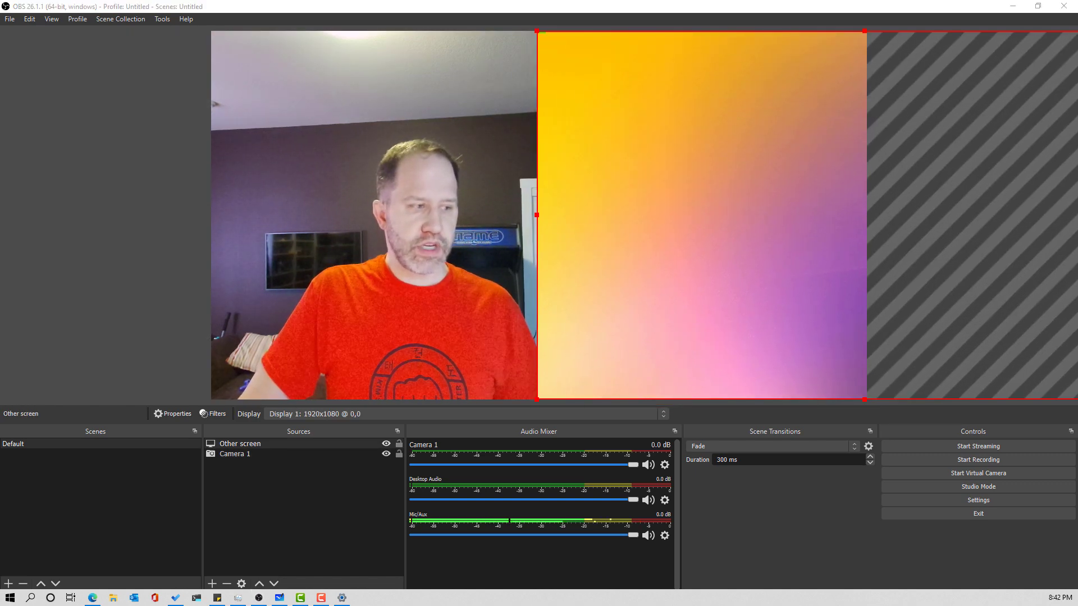
{"action": "left_click_drag", "start_coordinate": [537, 123], "coordinate": [606, 138]}
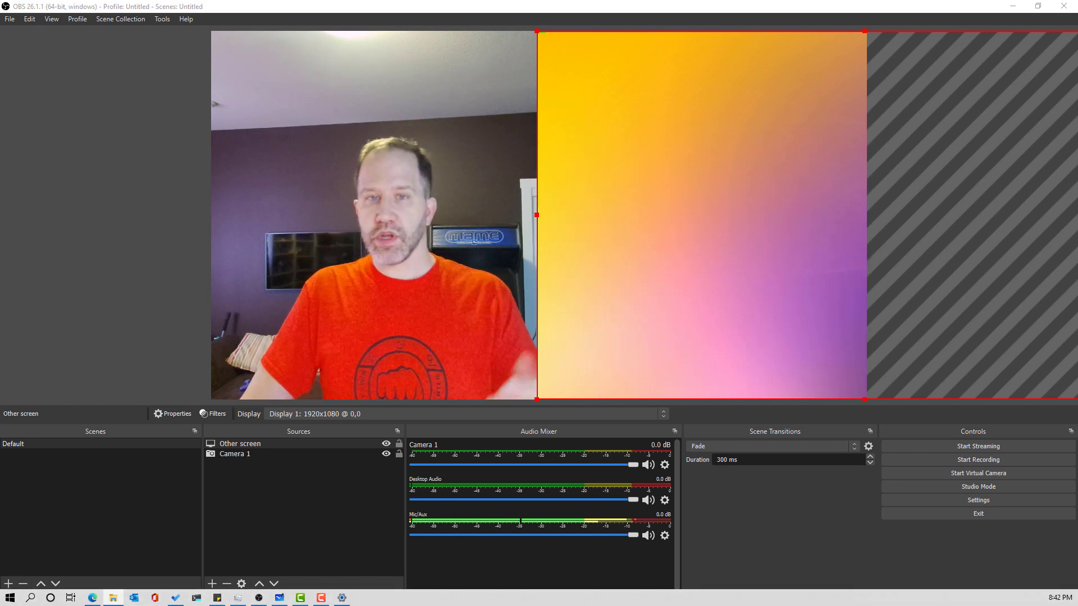
{"action": "left_click_drag", "start_coordinate": [747, 152], "coordinate": [687, 306]}
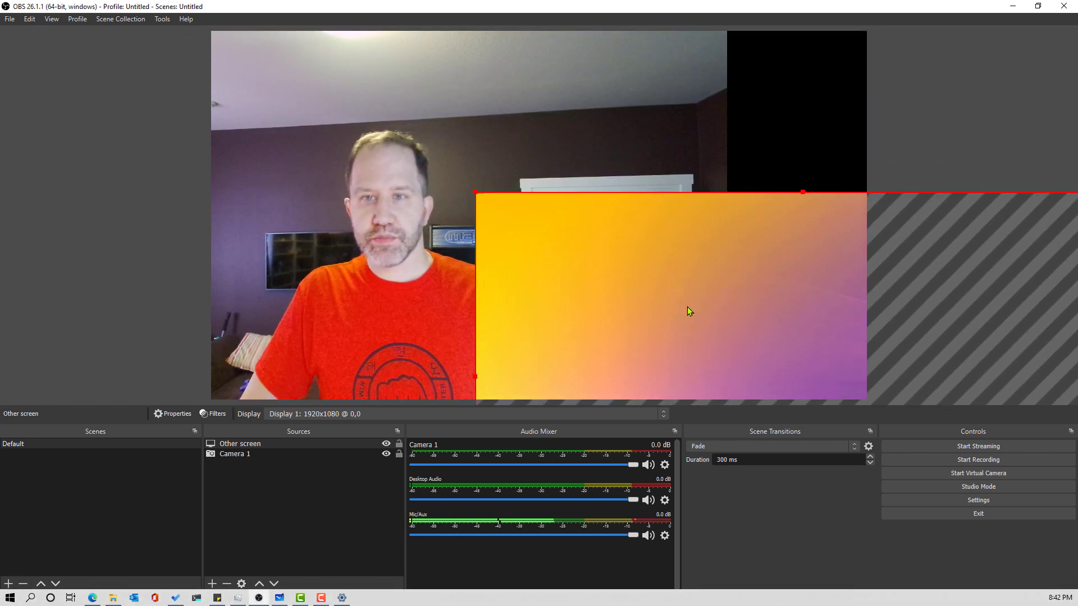
{"action": "left_click_drag", "start_coordinate": [449, 107], "coordinate": [422, 106]}
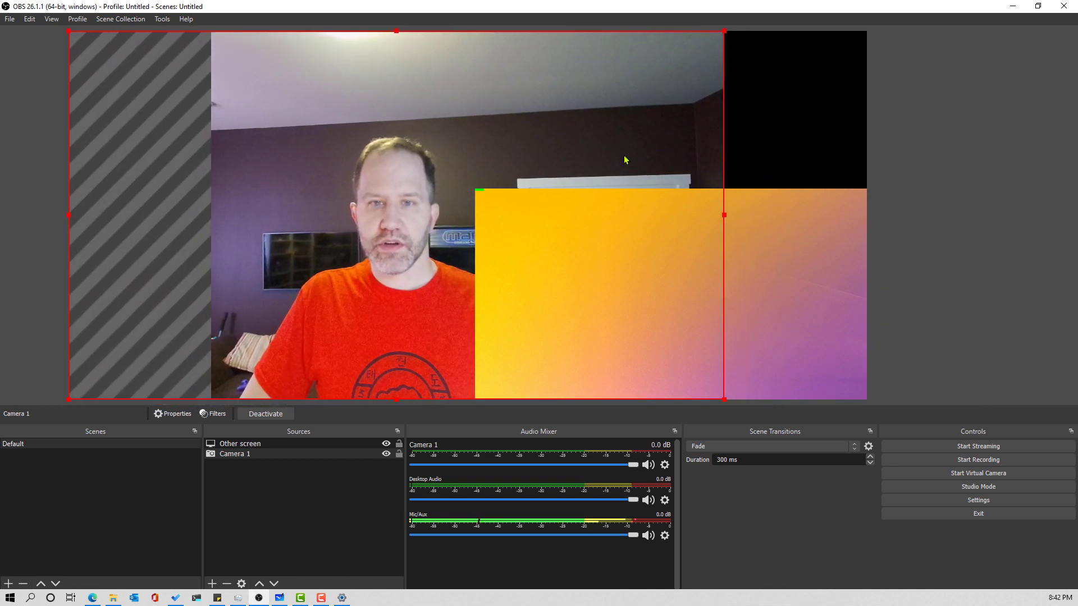
{"action": "left_click_drag", "start_coordinate": [791, 193], "coordinate": [763, 69]}
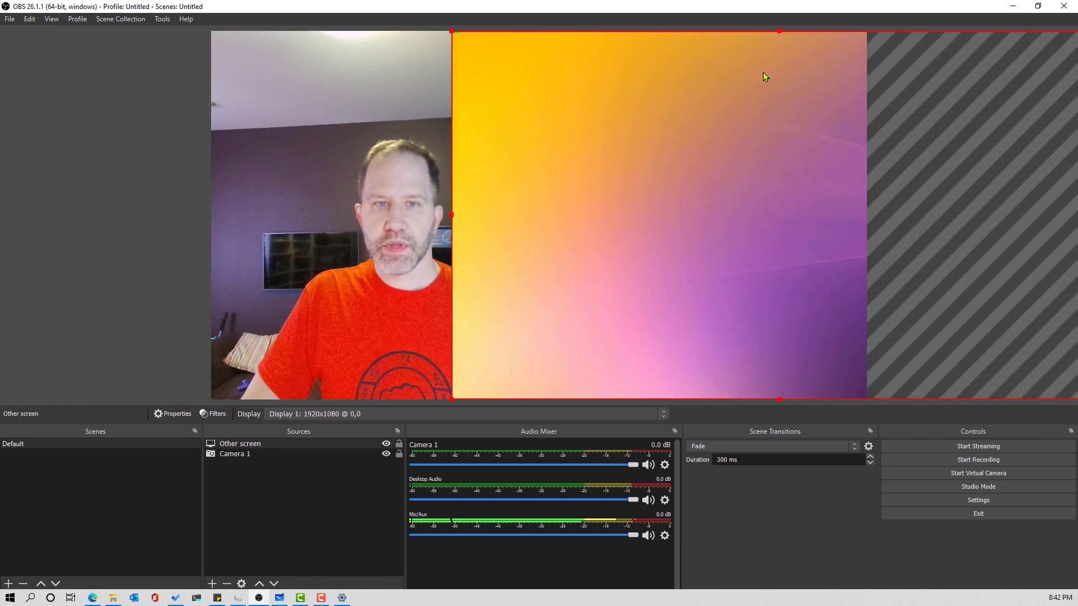
{"action": "left_click_drag", "start_coordinate": [406, 136], "coordinate": [314, 136]}
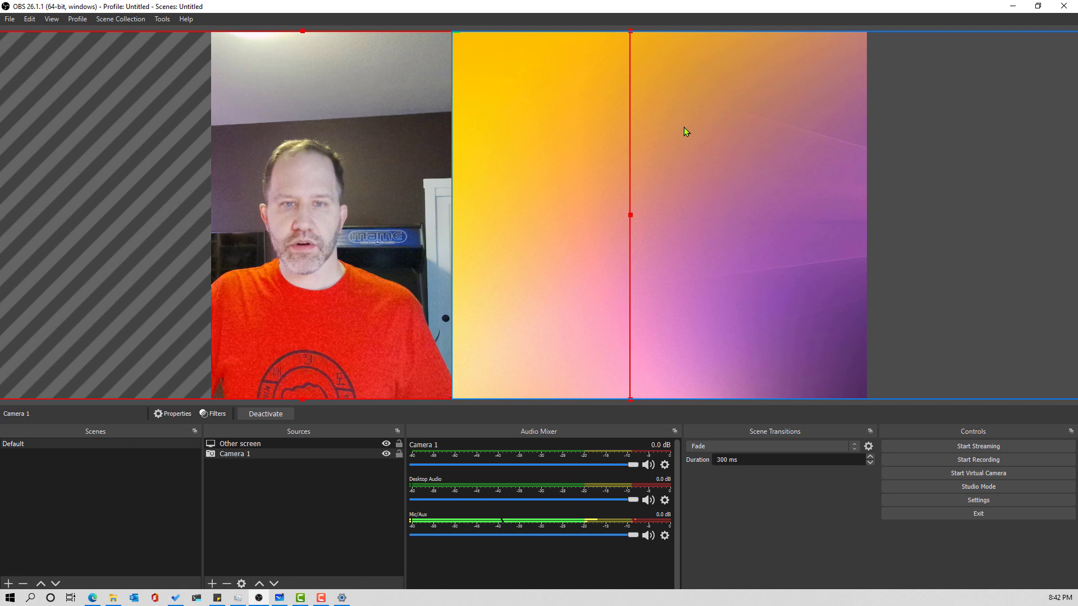
{"action": "left_click_drag", "start_coordinate": [683, 128], "coordinate": [607, 134]}
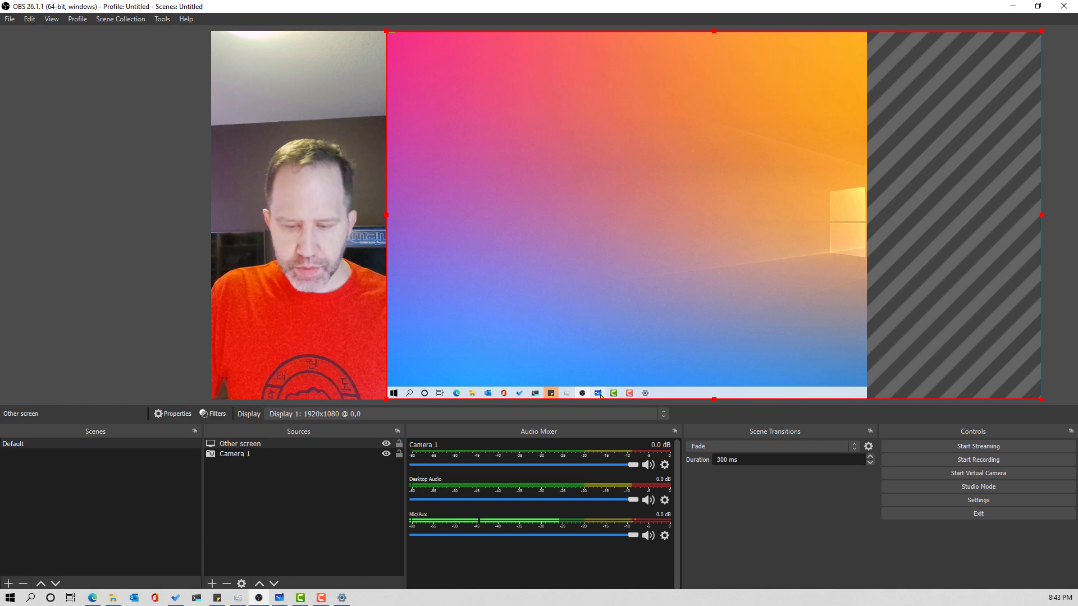
Open Microsoft Whiteboard maximized on the captured display and check its background formatting options
{"action": "left_click", "coordinate": [599, 394]}
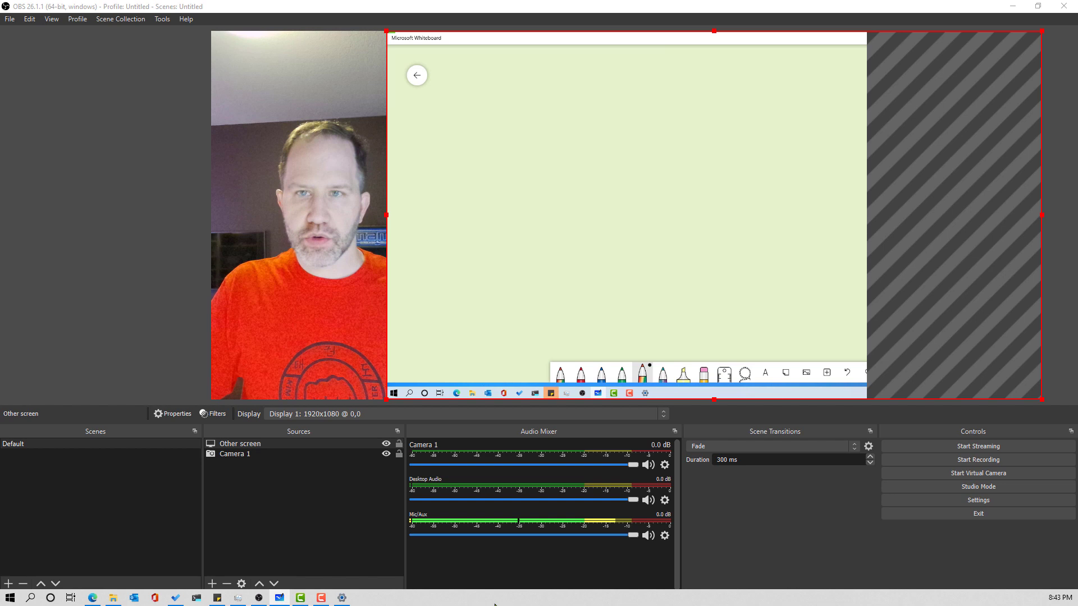
{"action": "double_click", "coordinate": [562, 41]}
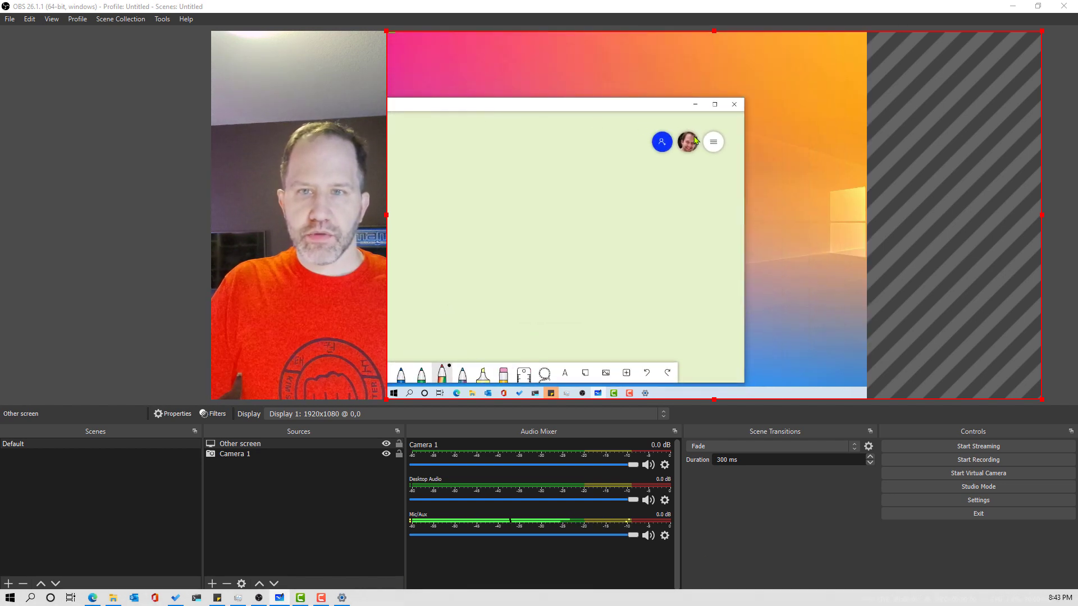
{"action": "left_click", "coordinate": [718, 146]}
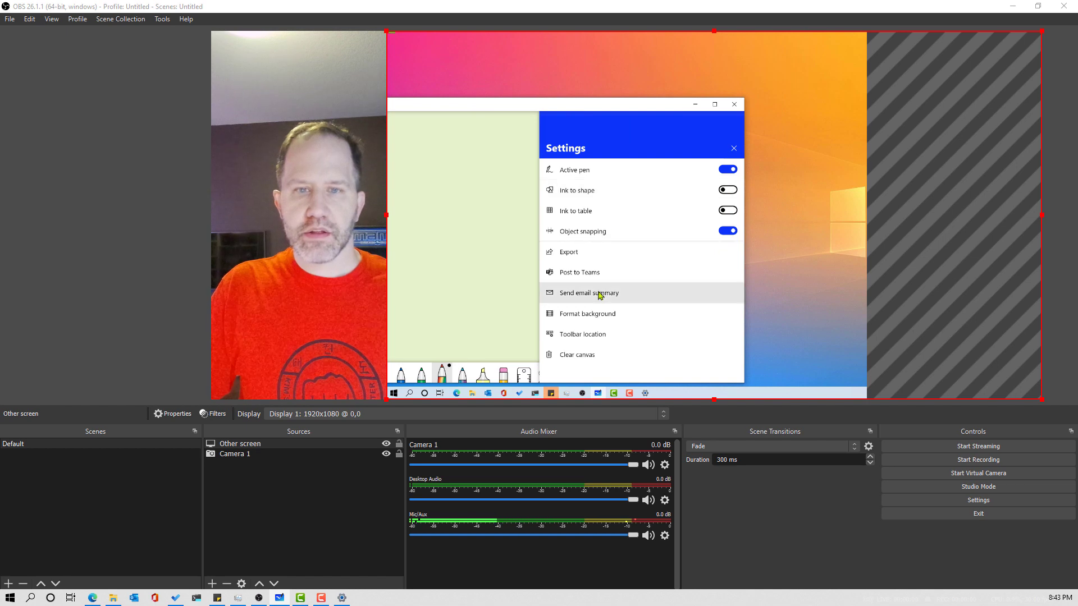
{"action": "left_click", "coordinate": [598, 319]}
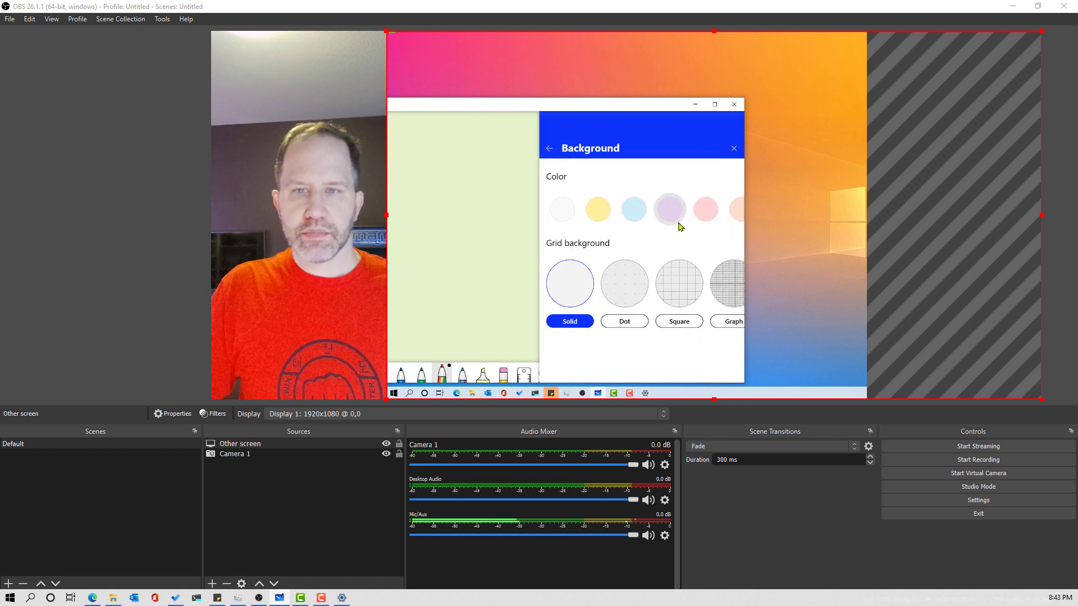
{"action": "left_click", "coordinate": [733, 148]}
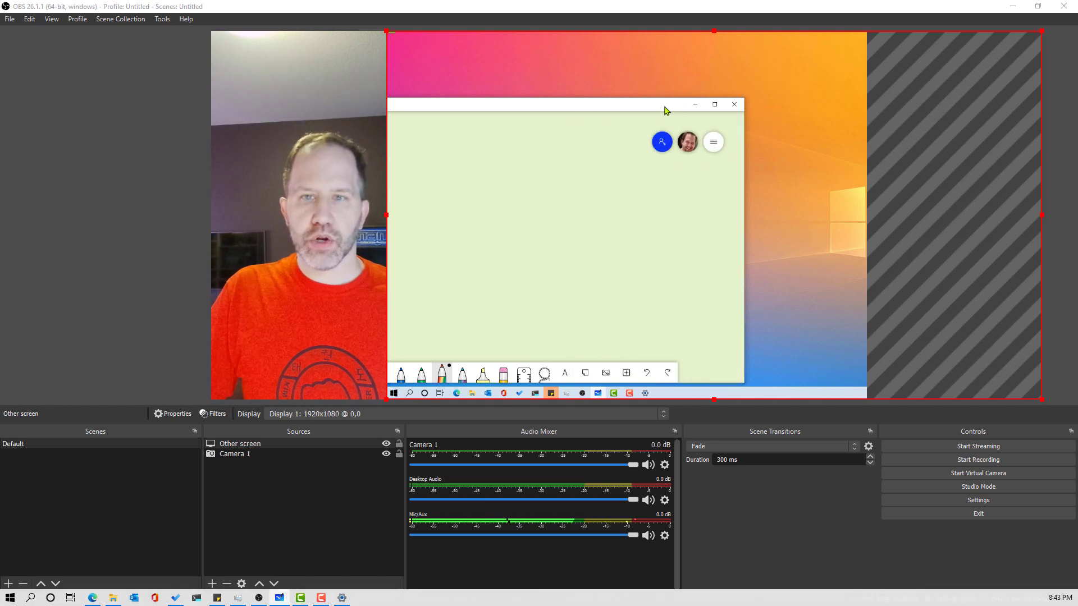
{"action": "left_click_drag", "start_coordinate": [666, 111], "coordinate": [733, 68]}
{"action": "double_click", "coordinate": [730, 63]}
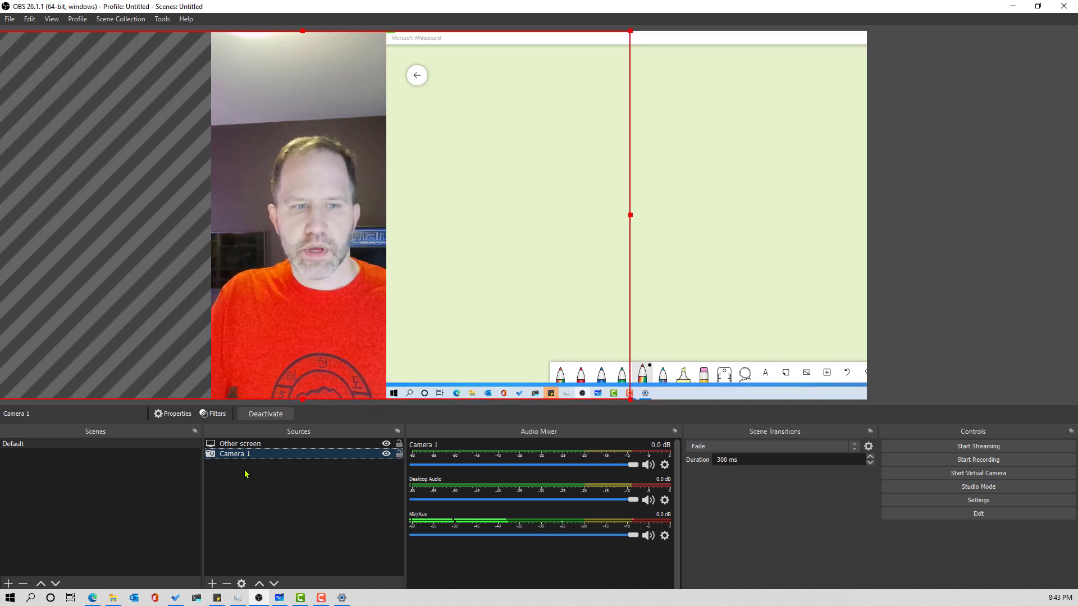
Add a Chroma Key effect filter to the Other screen source, keeping the default filter name
{"action": "left_click", "coordinate": [247, 444]}
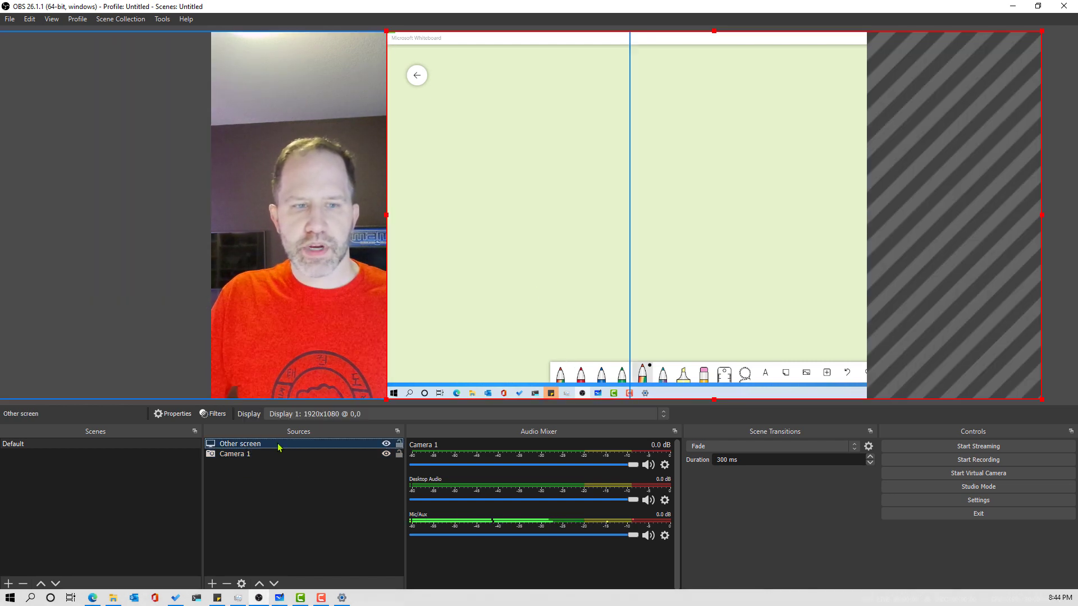
{"action": "right_click", "coordinate": [273, 449]}
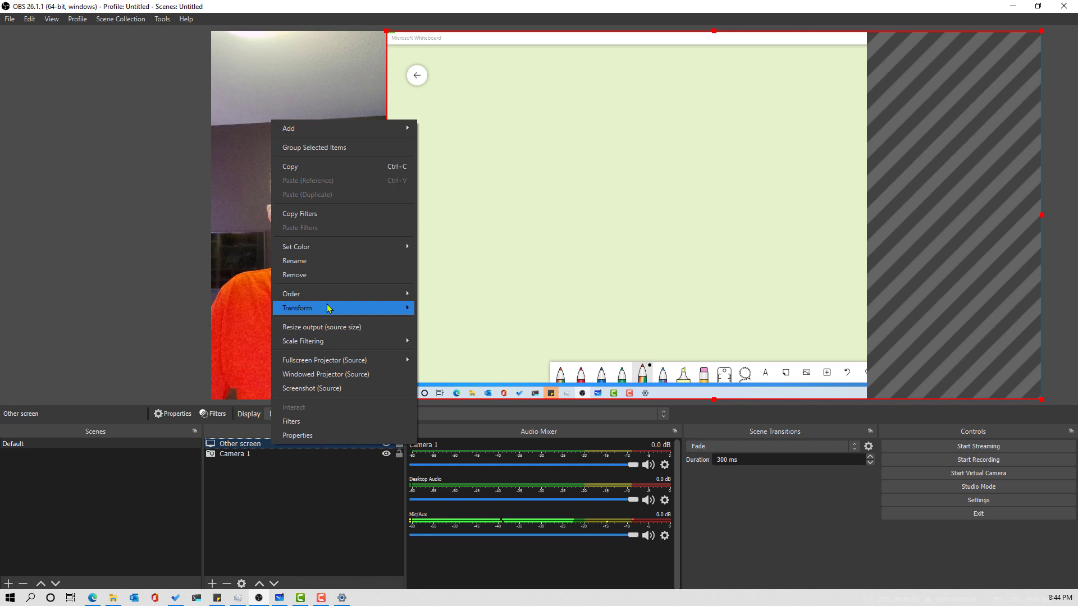
{"action": "left_click", "coordinate": [315, 422]}
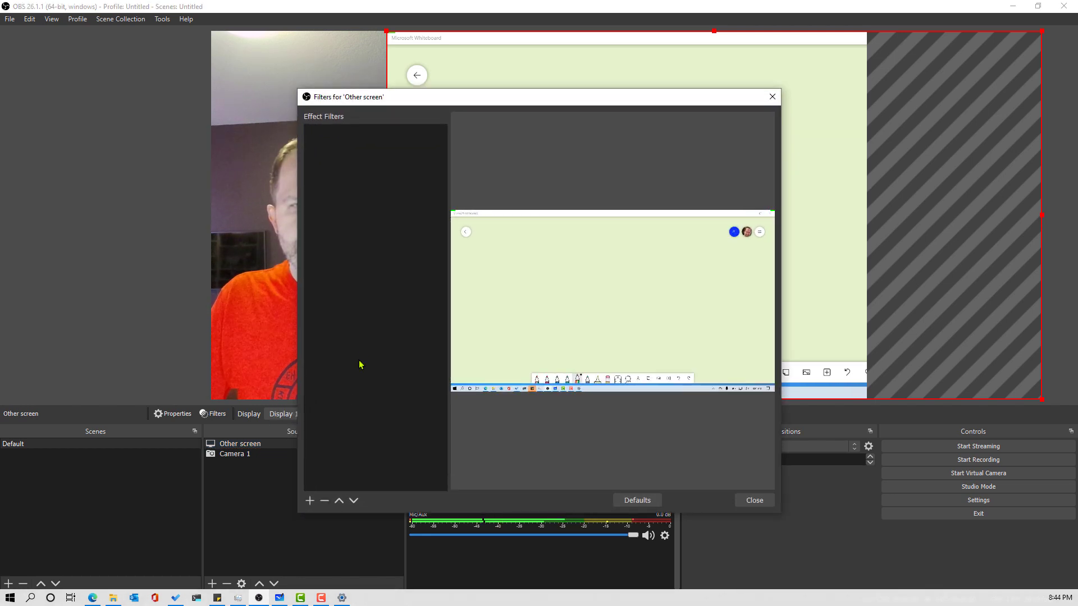
{"action": "left_click", "coordinate": [309, 500]}
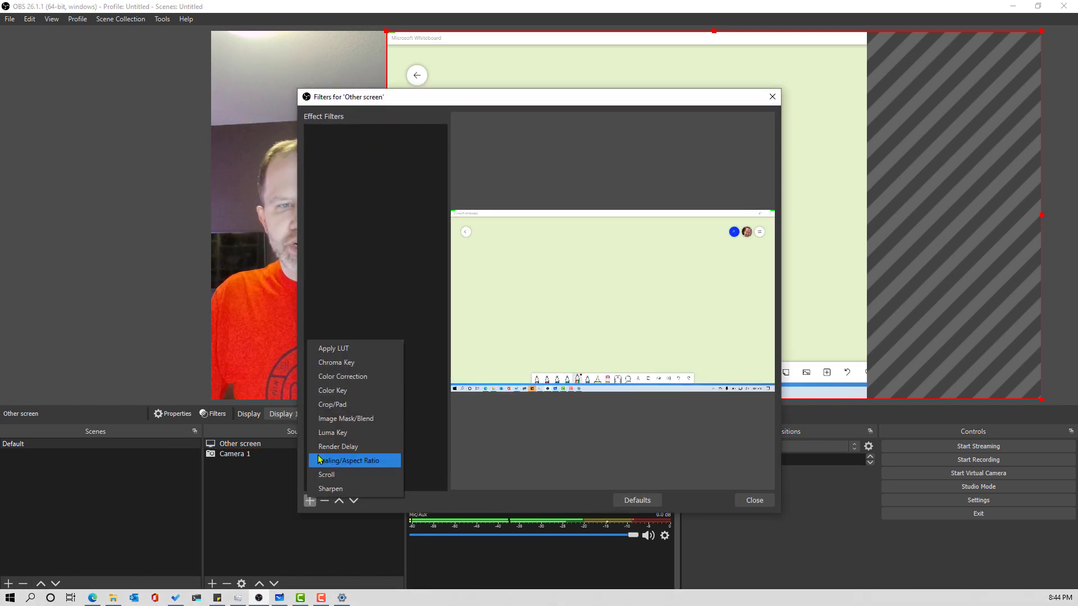
{"action": "left_click", "coordinate": [369, 364]}
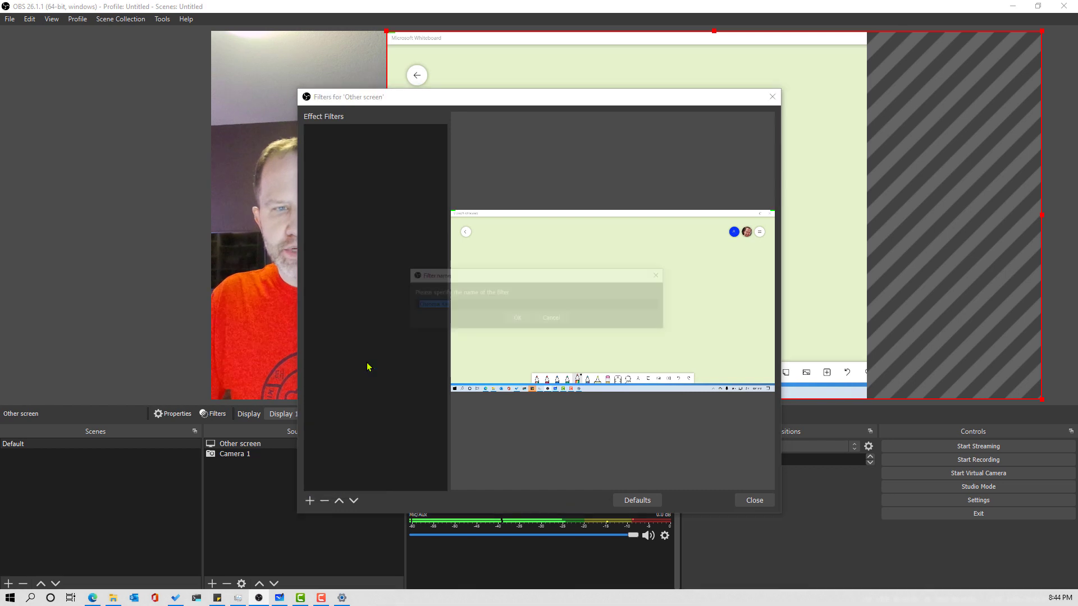
{"action": "left_click", "coordinate": [514, 324]}
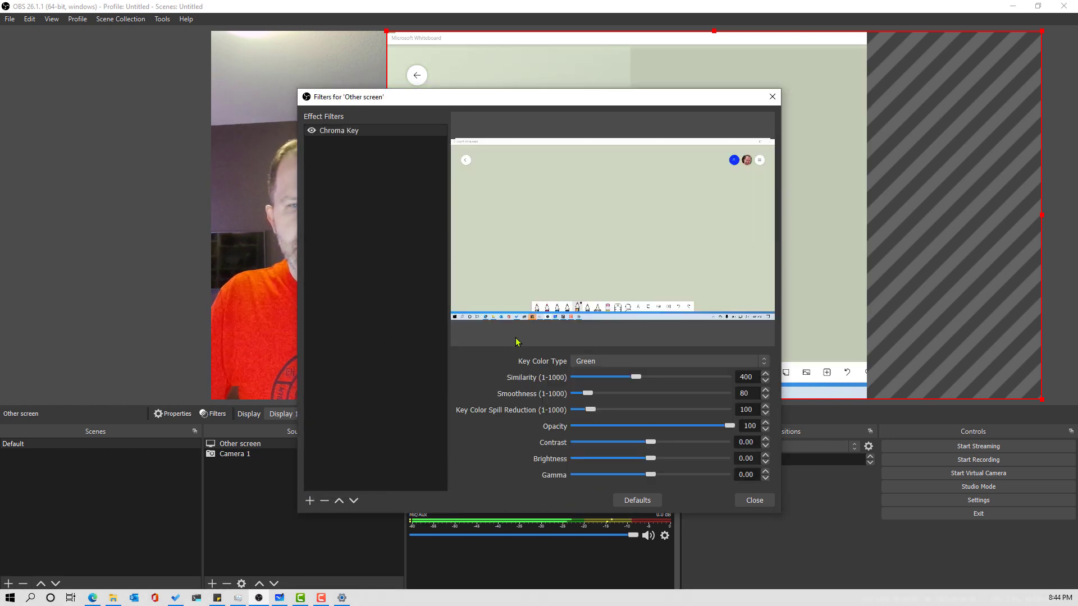
Set the Chroma Key to a custom key colour sampled from the whiteboard's light green background, #e5f3cc
{"action": "left_click", "coordinate": [606, 366]}
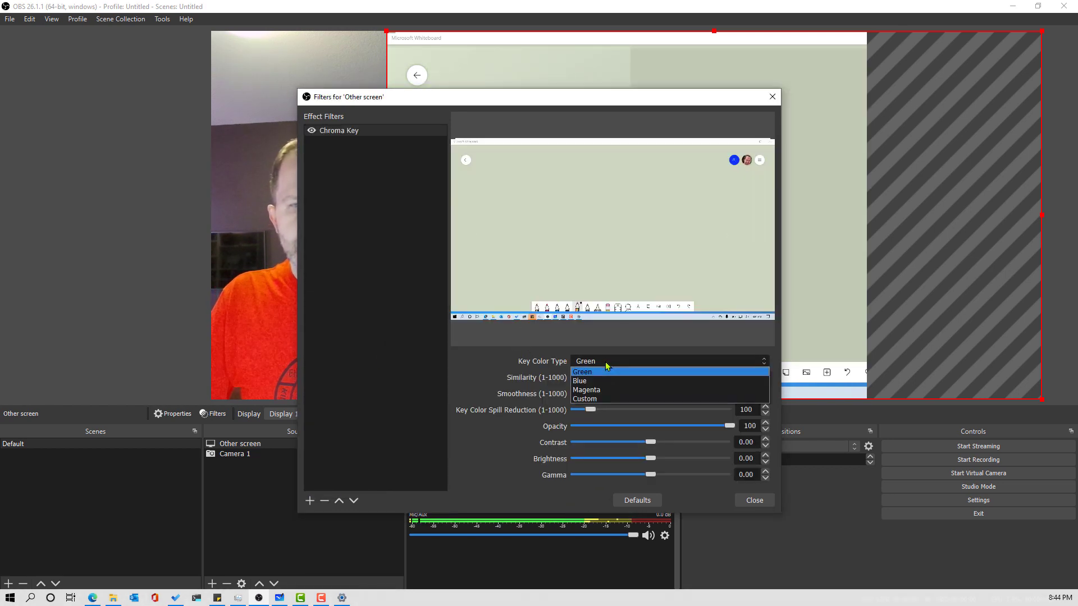
{"action": "left_click", "coordinate": [594, 399]}
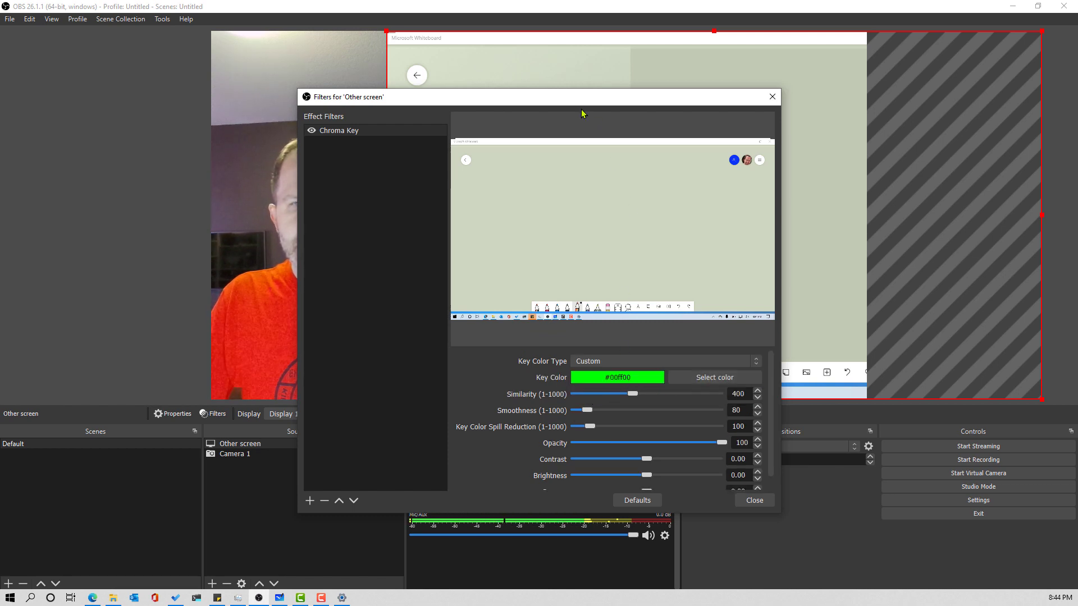
{"action": "left_click_drag", "start_coordinate": [572, 102], "coordinate": [338, 149]}
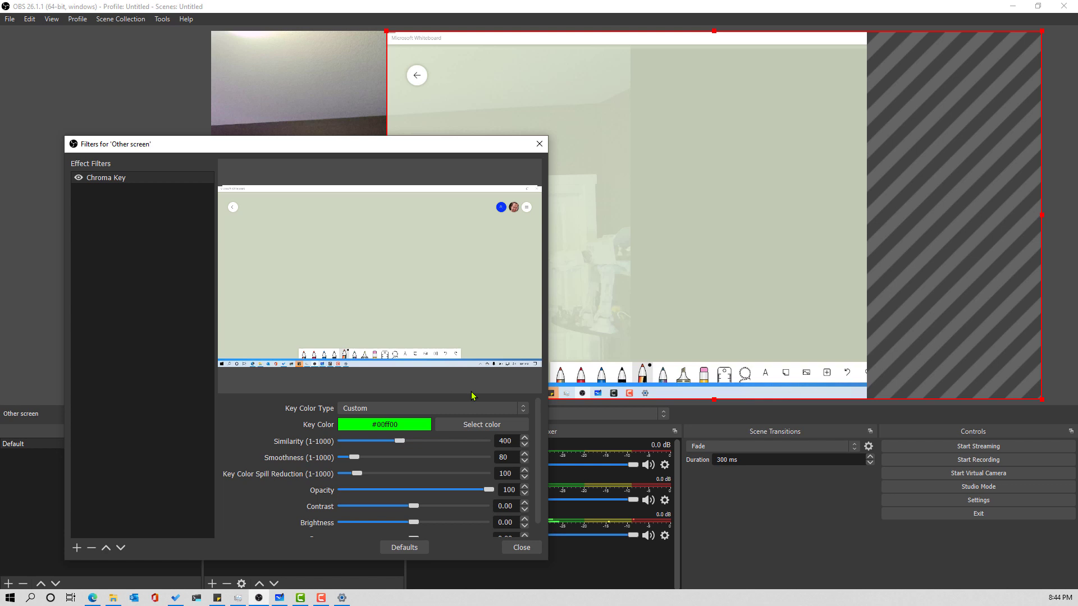
{"action": "left_click", "coordinate": [481, 424]}
{"action": "left_click", "coordinate": [237, 353]}
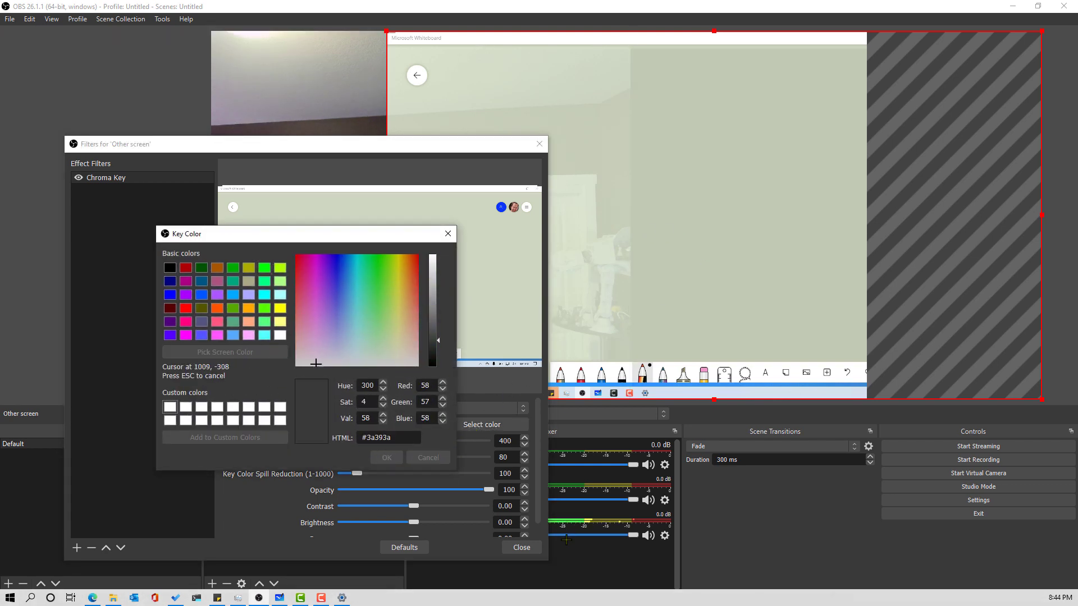
{"action": "left_click", "coordinate": [692, 132]}
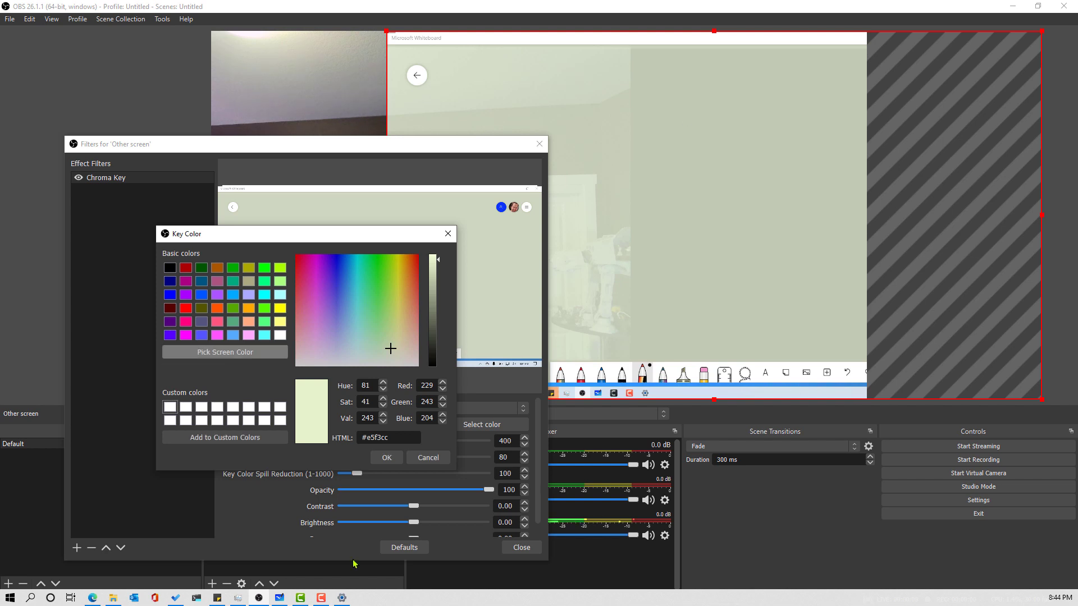
{"action": "left_click", "coordinate": [386, 458]}
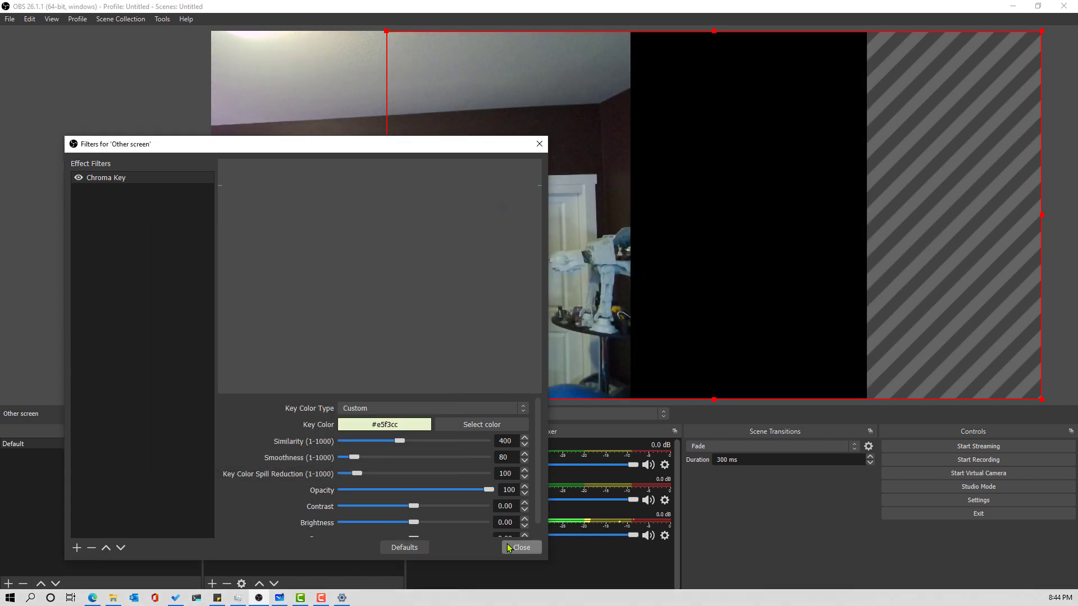
Lower the Chroma Key filter's similarity to 1
{"action": "left_click_drag", "start_coordinate": [399, 154], "coordinate": [395, 96]}
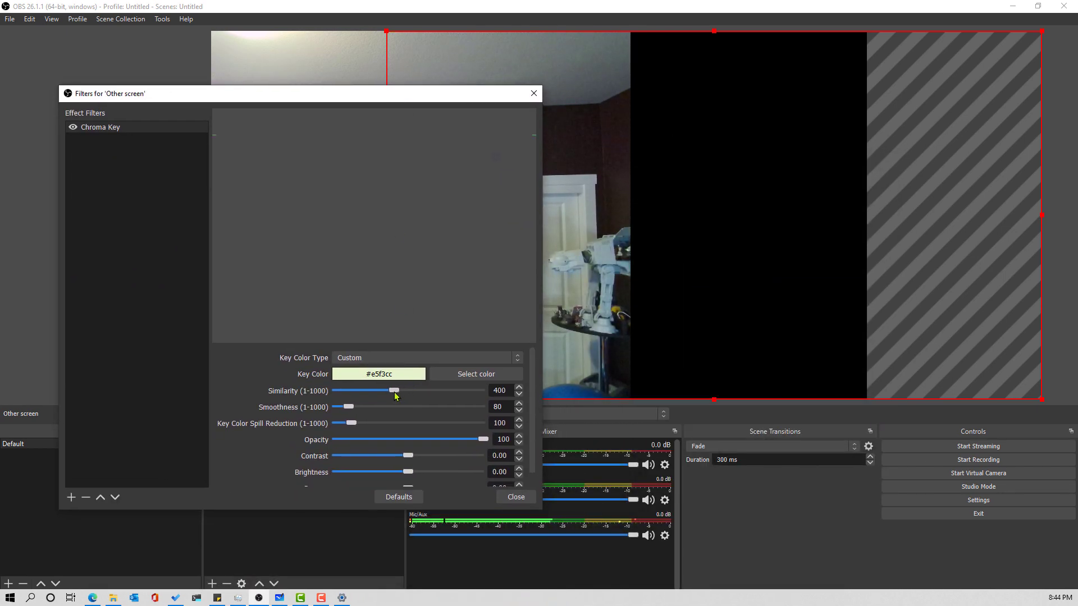
{"action": "left_click_drag", "start_coordinate": [393, 393], "coordinate": [321, 398]}
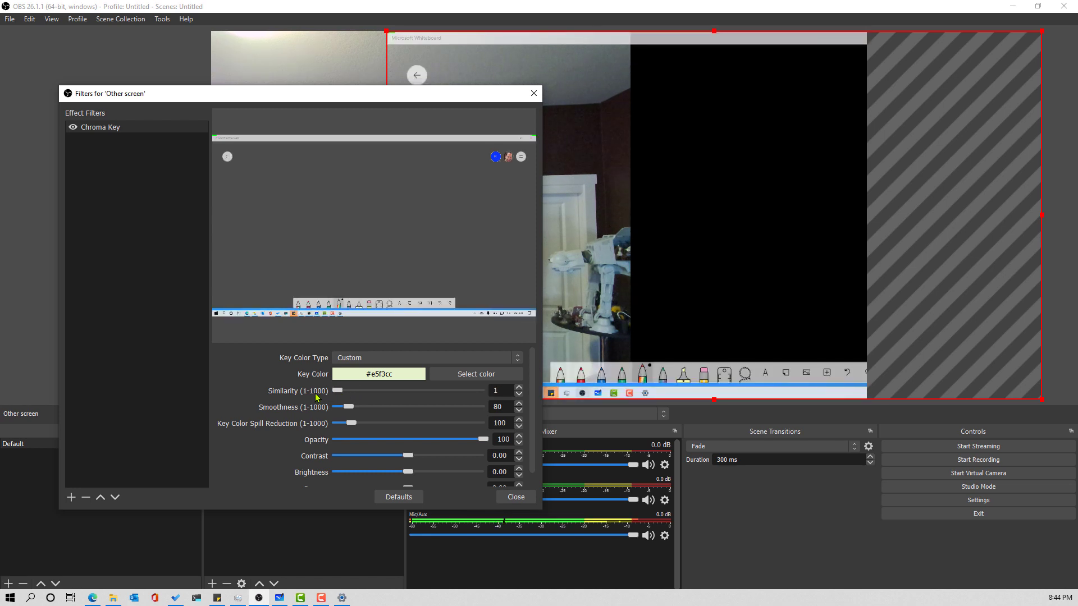
Lower the Chroma Key filter's smoothness to 33 and close the filter settings
{"action": "left_click_drag", "start_coordinate": [349, 409], "coordinate": [344, 408]}
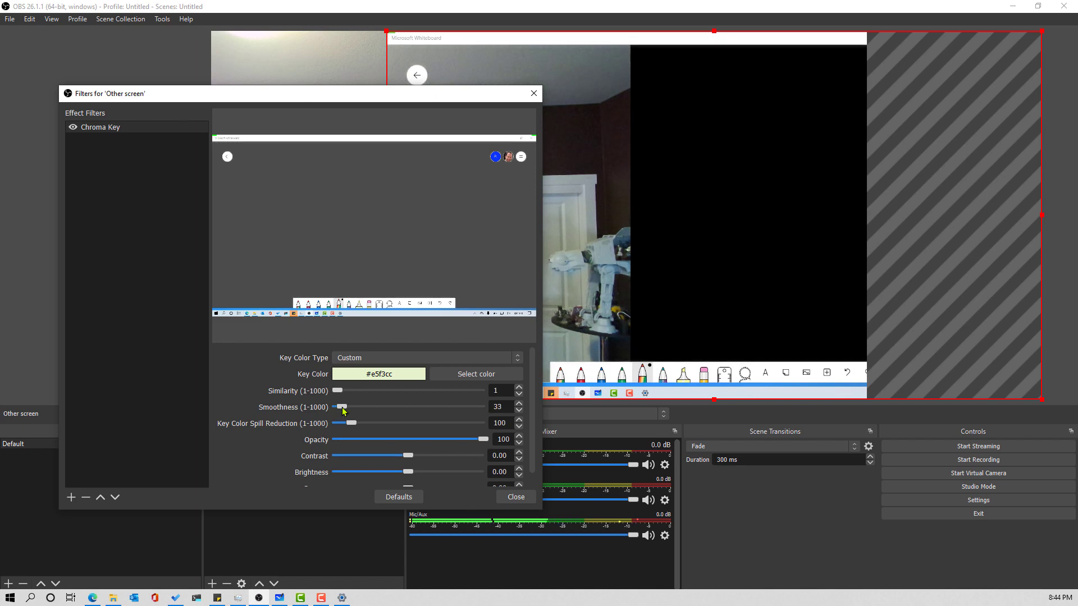
{"action": "left_click", "coordinate": [515, 497]}
Move the Other screen source so its edges line up with the canvas, and deselect it
{"action": "left_click_drag", "start_coordinate": [729, 117], "coordinate": [541, 120]}
{"action": "mouse_move", "coordinate": [679, 127]}
{"action": "left_mouse_down"}
{"action": "mouse_move", "coordinate": [697, 164]}
{"action": "mouse_move", "coordinate": [676, 125]}
{"action": "left_mouse_up"}
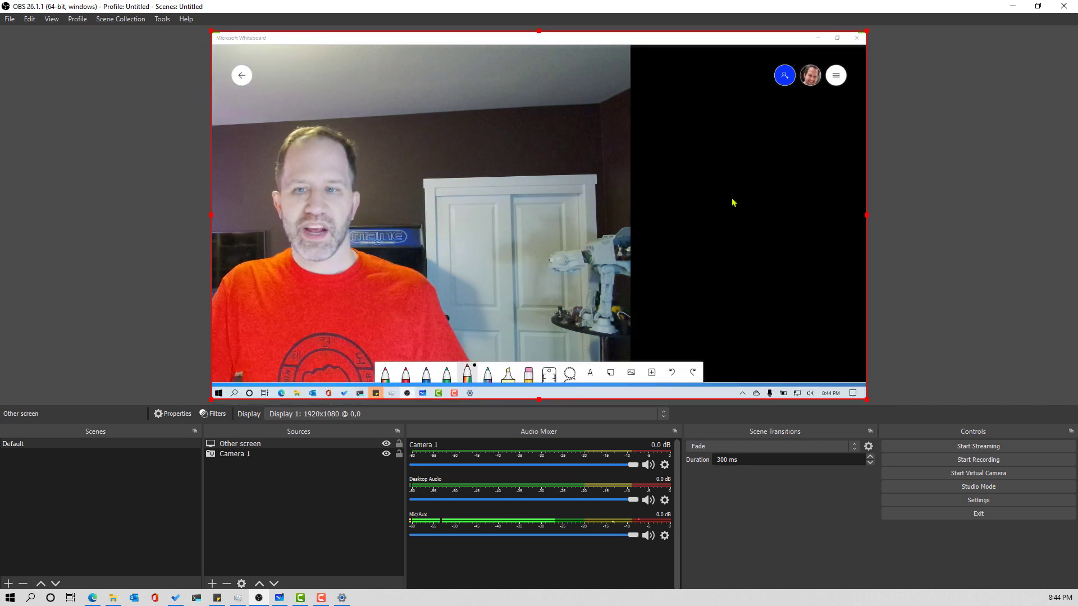
{"action": "left_click", "coordinate": [880, 27]}
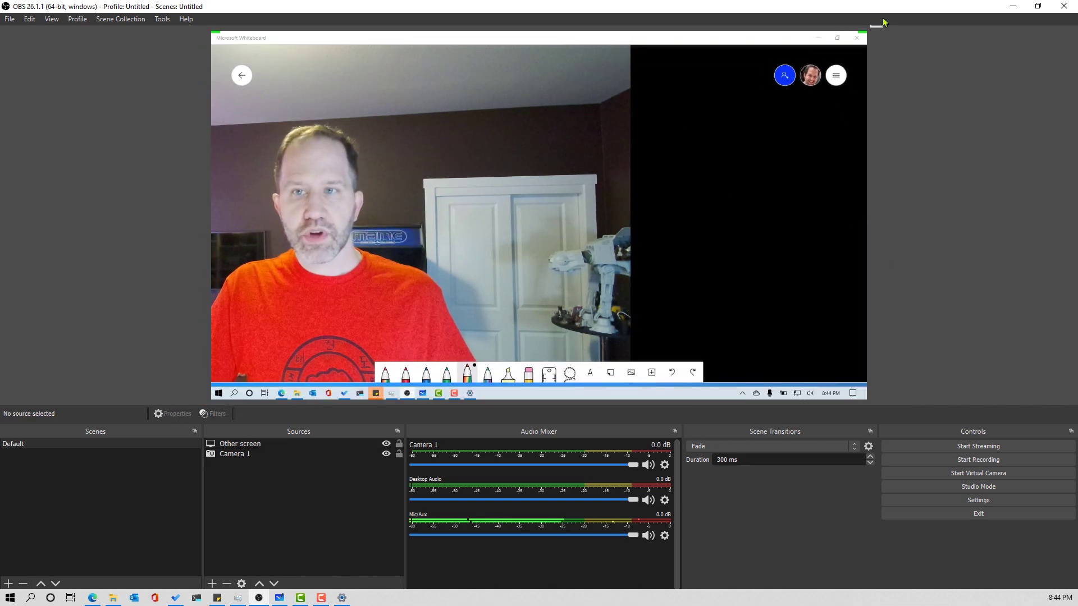
Shift the Other screen source aside and reposition the Camera 1 source to fill the canvas
{"action": "left_click_drag", "start_coordinate": [378, 180], "coordinate": [492, 191]}
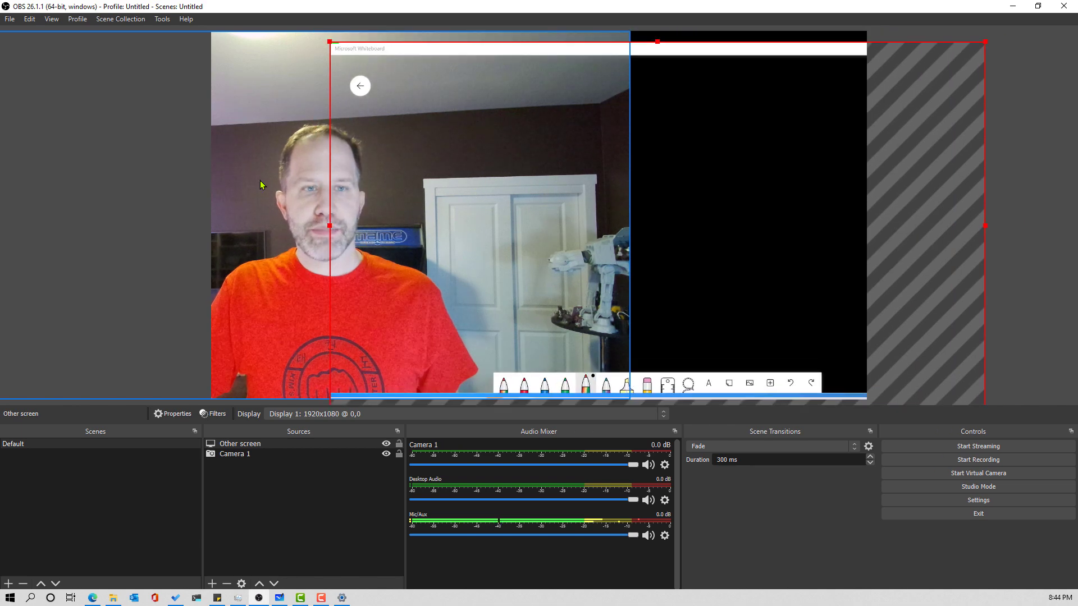
{"action": "left_click_drag", "start_coordinate": [280, 184], "coordinate": [488, 174]}
Move the Other screen source back over the camera and enlarge it slightly past both sides of the canvas
{"action": "left_click_drag", "start_coordinate": [895, 192], "coordinate": [817, 164]}
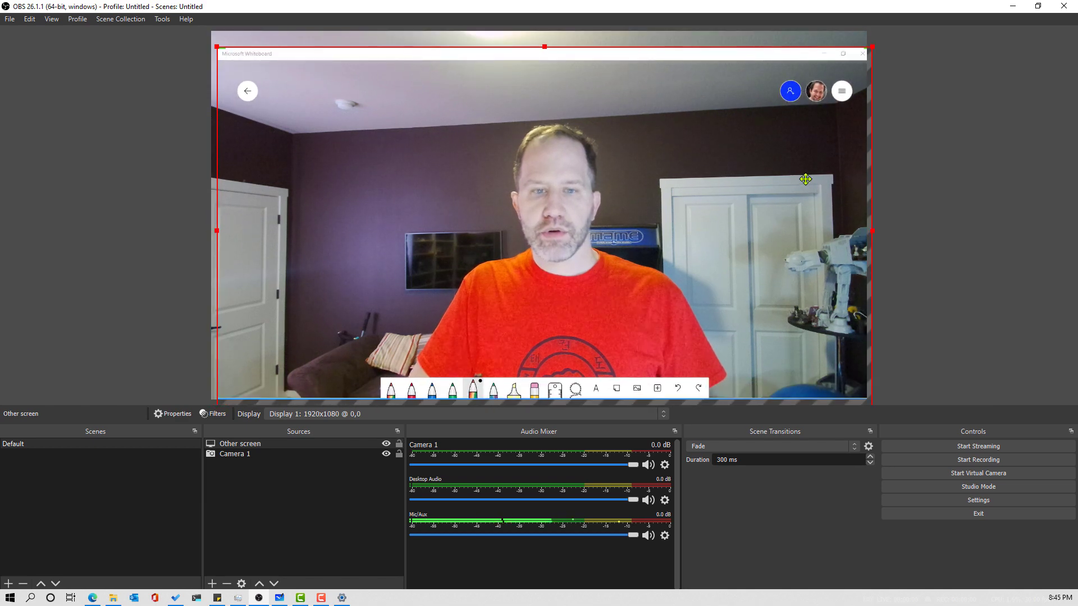
{"action": "left_click_drag", "start_coordinate": [872, 47], "coordinate": [899, 31]}
{"action": "mouse_move", "coordinate": [685, 138]}
{"action": "left_mouse_down"}
{"action": "mouse_move", "coordinate": [678, 129]}
{"action": "mouse_move", "coordinate": [677, 140]}
{"action": "left_mouse_up"}
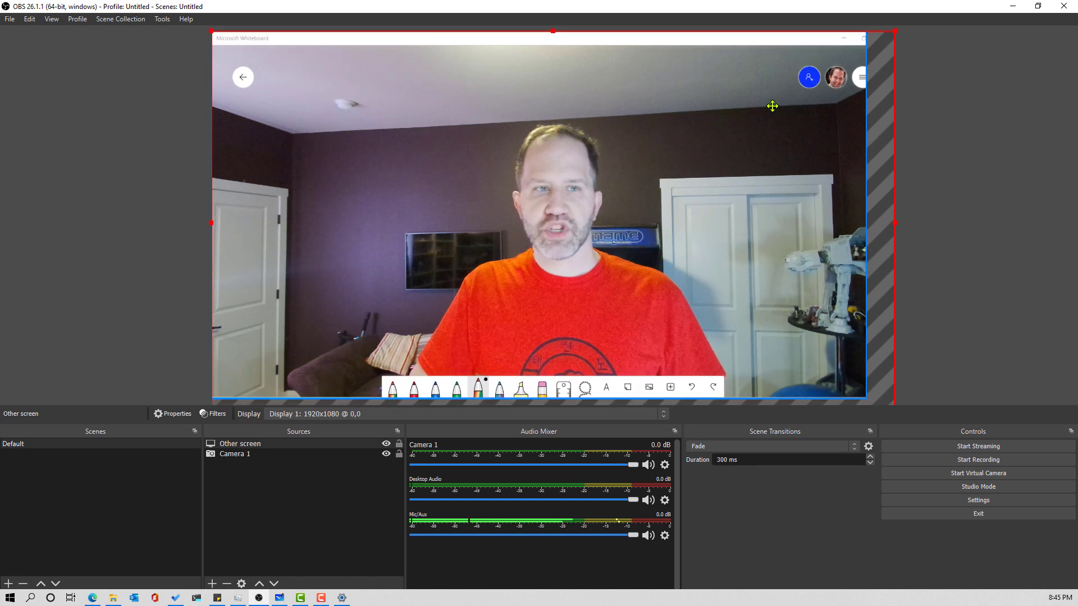
{"action": "left_click_drag", "start_coordinate": [772, 106], "coordinate": [768, 106]}
{"action": "left_click", "coordinate": [904, 137]}
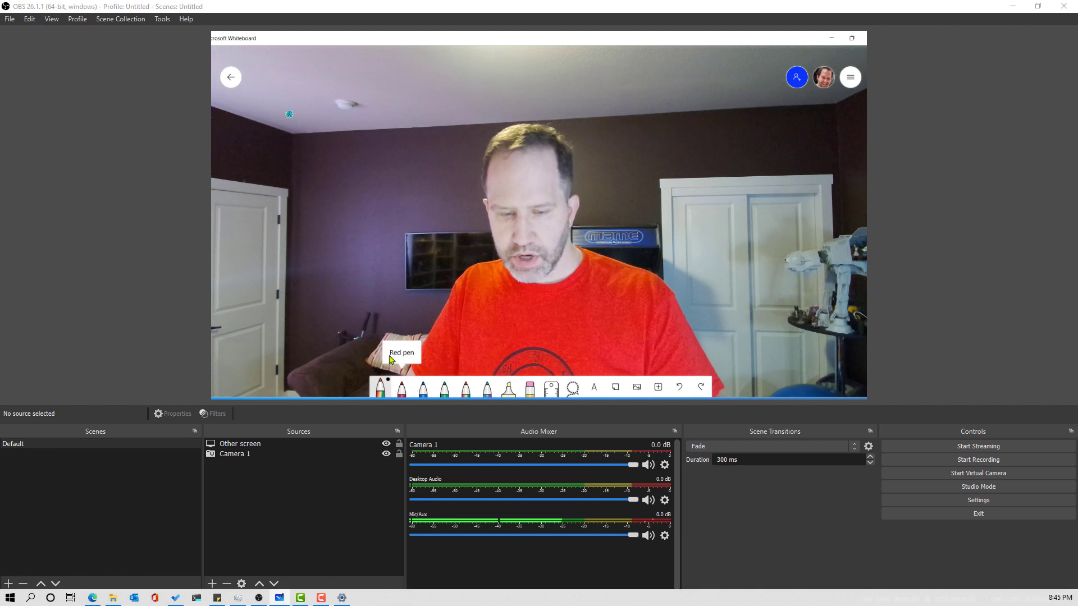
Draw a test squiggle on the whiteboard with the rainbow pen and open that pen's colour and thickness options
{"action": "mouse_move", "coordinate": [296, 161]}
{"action": "left_mouse_down"}
{"action": "mouse_move", "coordinate": [324, 197]}
{"action": "mouse_move", "coordinate": [312, 262]}
{"action": "mouse_move", "coordinate": [281, 306]}
{"action": "left_mouse_up"}
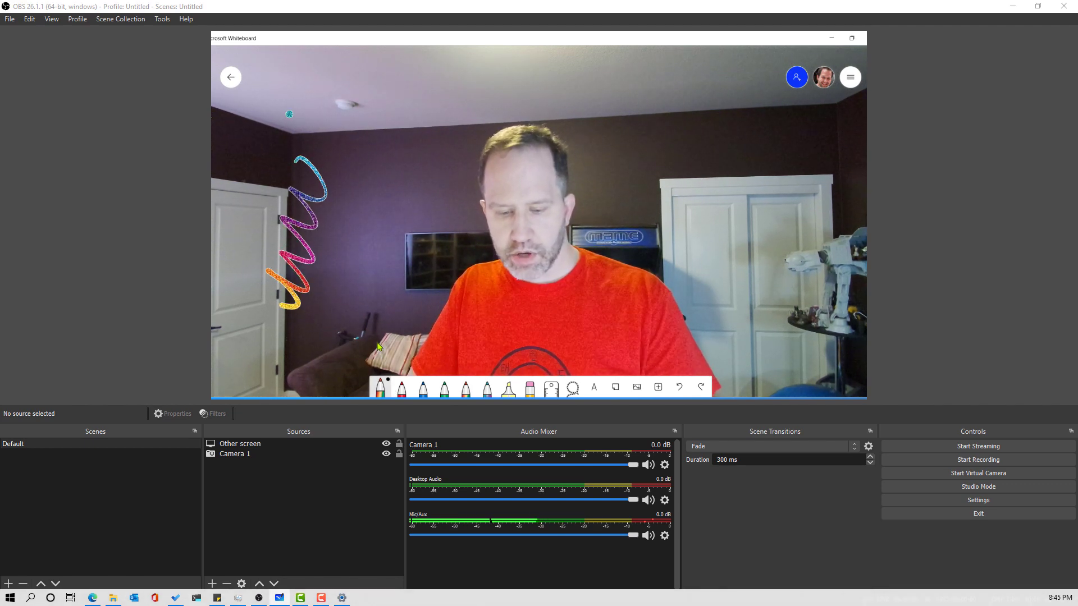
{"action": "left_click", "coordinate": [380, 387]}
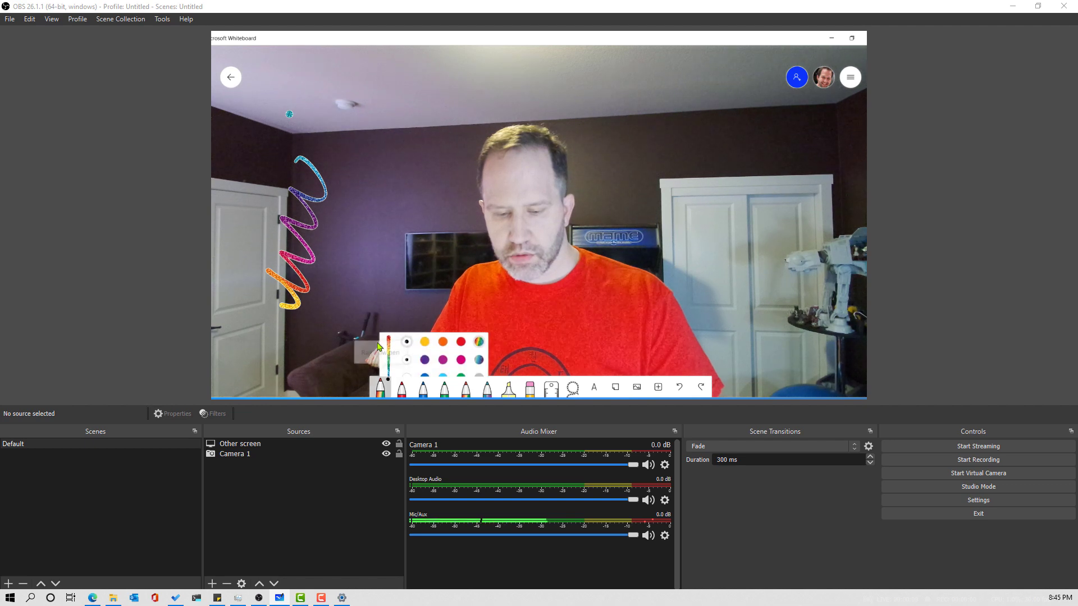
{"action": "left_click", "coordinate": [380, 387]}
{"action": "left_click", "coordinate": [380, 388]}
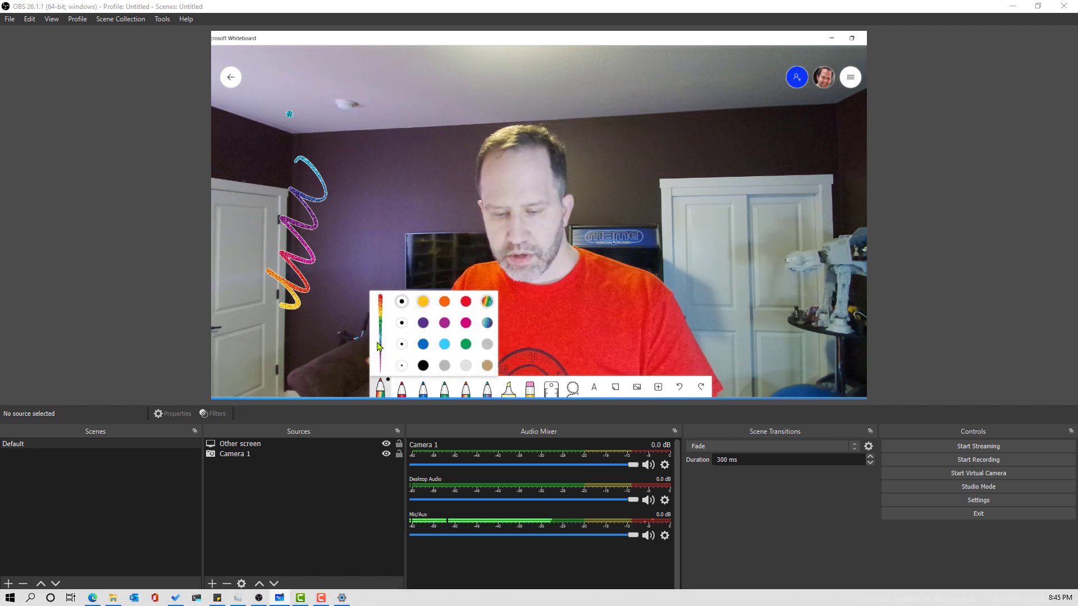
Handwrite "This Whiteboard" in rainbow ink across the upper part of the whiteboard
{"action": "left_click_drag", "start_coordinate": [424, 85], "coordinate": [426, 151]}
{"action": "left_click_drag", "start_coordinate": [418, 122], "coordinate": [460, 123]}
{"action": "mouse_move", "coordinate": [478, 121]}
{"action": "left_mouse_down"}
{"action": "mouse_move", "coordinate": [483, 109]}
{"action": "mouse_move", "coordinate": [509, 135]}
{"action": "left_mouse_up"}
{"action": "left_click_drag", "start_coordinate": [541, 102], "coordinate": [530, 150]}
{"action": "left_click_drag", "start_coordinate": [523, 109], "coordinate": [535, 126]}
{"action": "mouse_move", "coordinate": [596, 72]}
{"action": "left_mouse_down"}
{"action": "mouse_move", "coordinate": [600, 131]}
{"action": "mouse_move", "coordinate": [621, 75]}
{"action": "left_mouse_up"}
{"action": "mouse_move", "coordinate": [625, 89]}
{"action": "left_mouse_down"}
{"action": "mouse_move", "coordinate": [654, 92]}
{"action": "mouse_move", "coordinate": [646, 117]}
{"action": "left_mouse_up"}
{"action": "mouse_move", "coordinate": [653, 92]}
{"action": "left_mouse_down"}
{"action": "mouse_move", "coordinate": [657, 112]}
{"action": "mouse_move", "coordinate": [684, 128]}
{"action": "left_mouse_up"}
{"action": "left_click", "coordinate": [659, 71]}
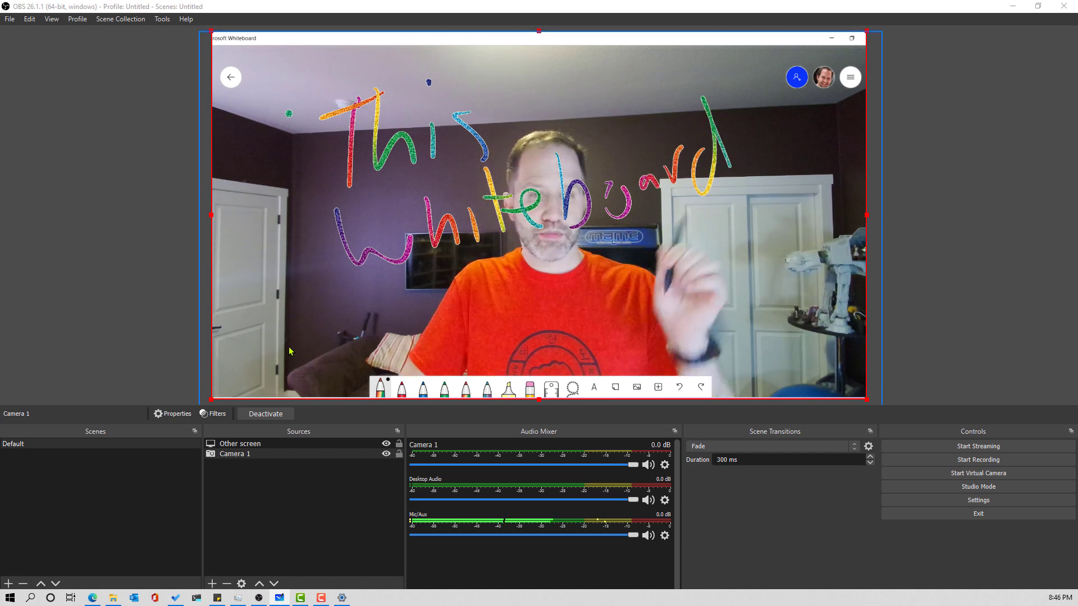
Compare the Other screen source with its Chroma Key filter disabled and enabled, leave the filter enabled and close its settings
{"action": "left_click", "coordinate": [275, 446]}
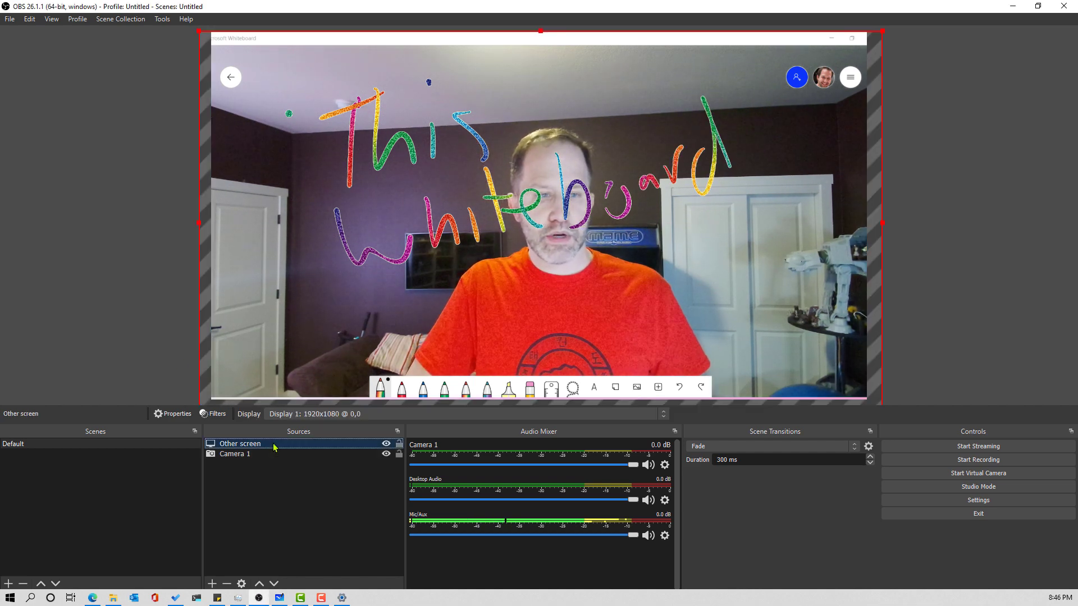
{"action": "right_click", "coordinate": [270, 447]}
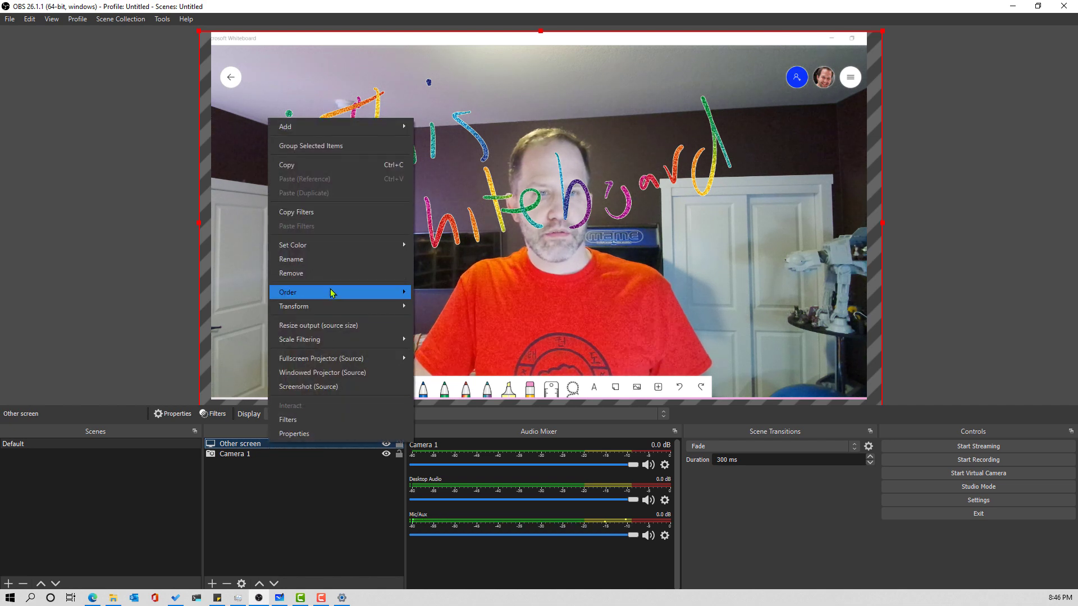
{"action": "left_click", "coordinate": [326, 421]}
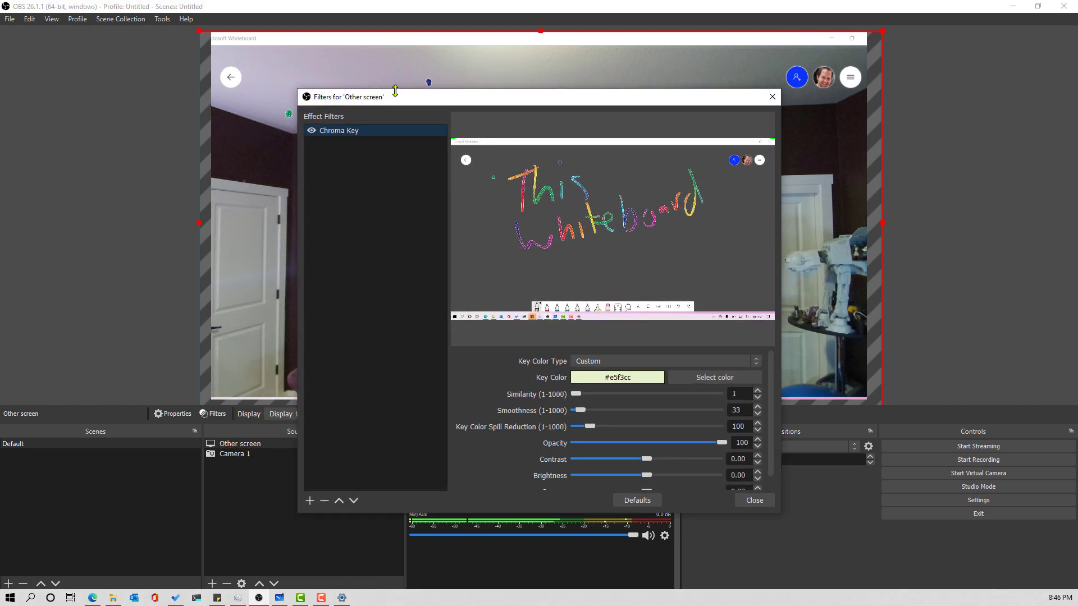
{"action": "left_click_drag", "start_coordinate": [395, 93], "coordinate": [623, 288]}
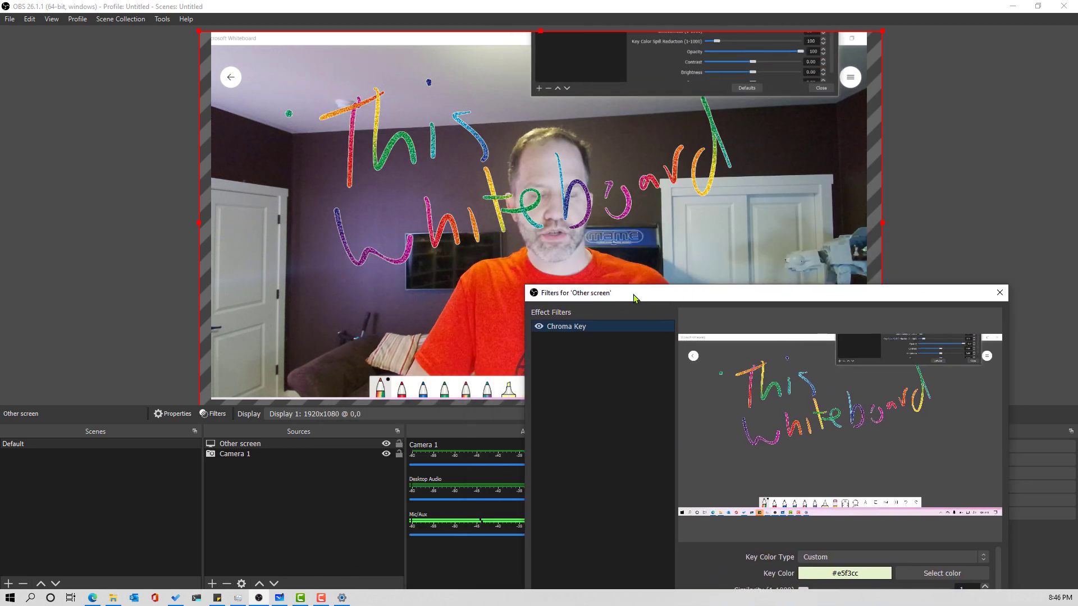
{"action": "left_click", "coordinate": [539, 327]}
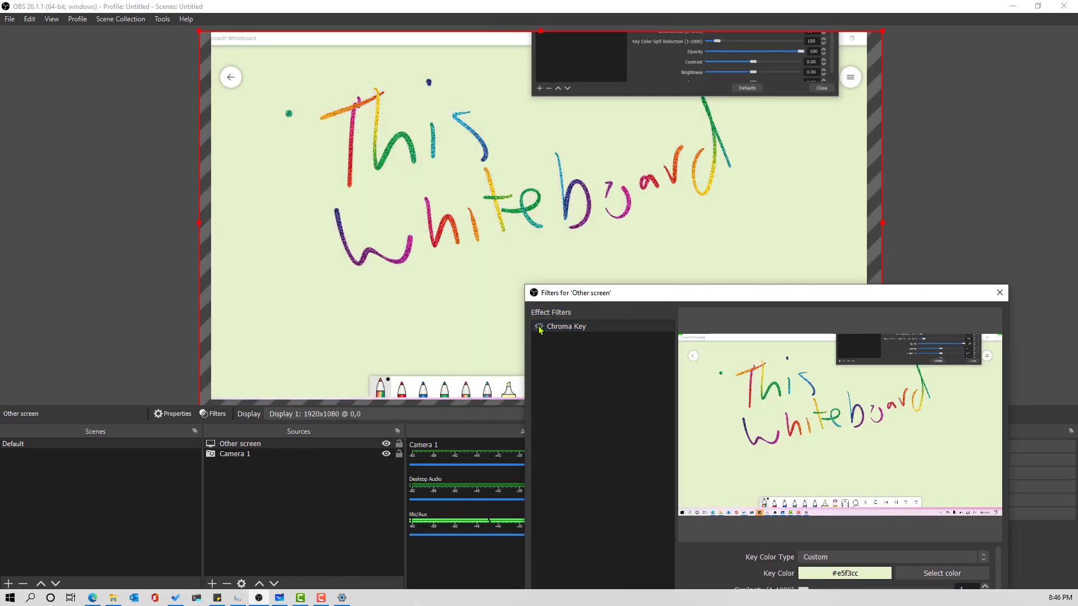
{"action": "left_click", "coordinate": [538, 327]}
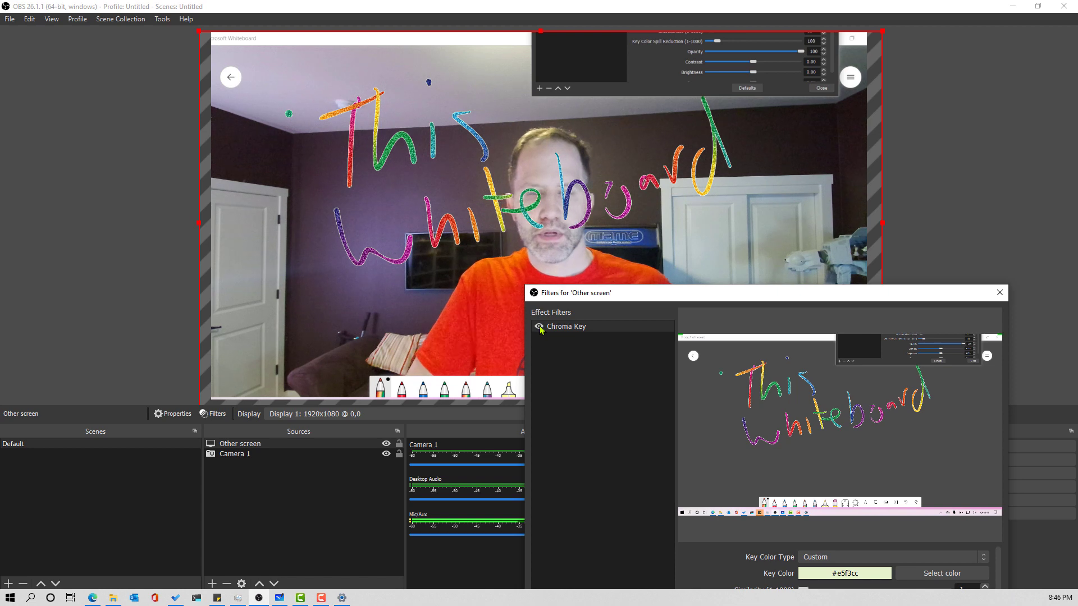
{"action": "left_click", "coordinate": [538, 327]}
{"action": "left_click", "coordinate": [538, 327]}
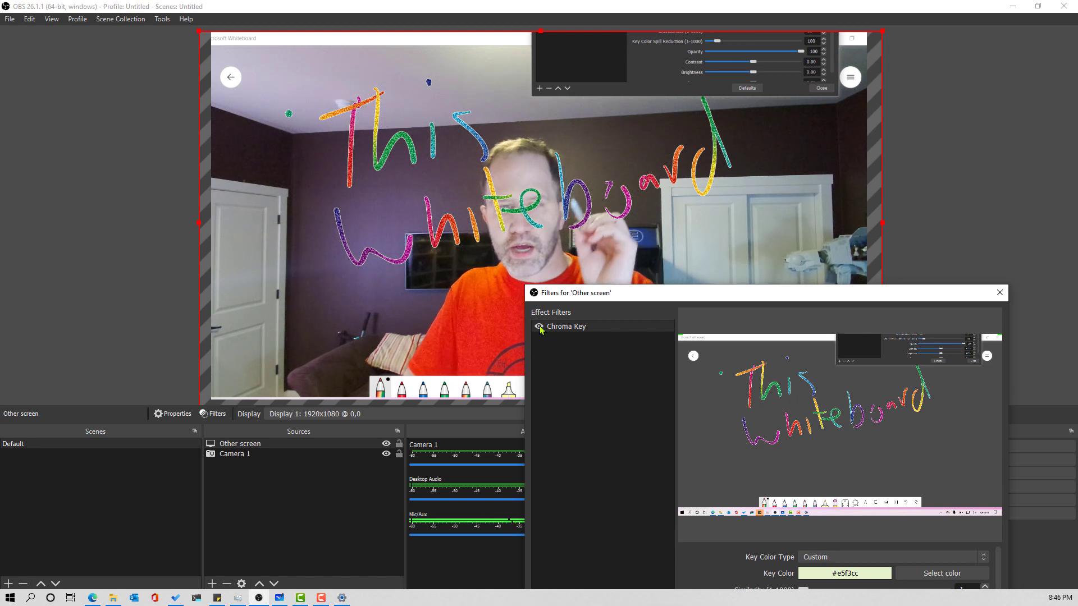
{"action": "left_click", "coordinate": [538, 327]}
{"action": "left_click", "coordinate": [539, 327]}
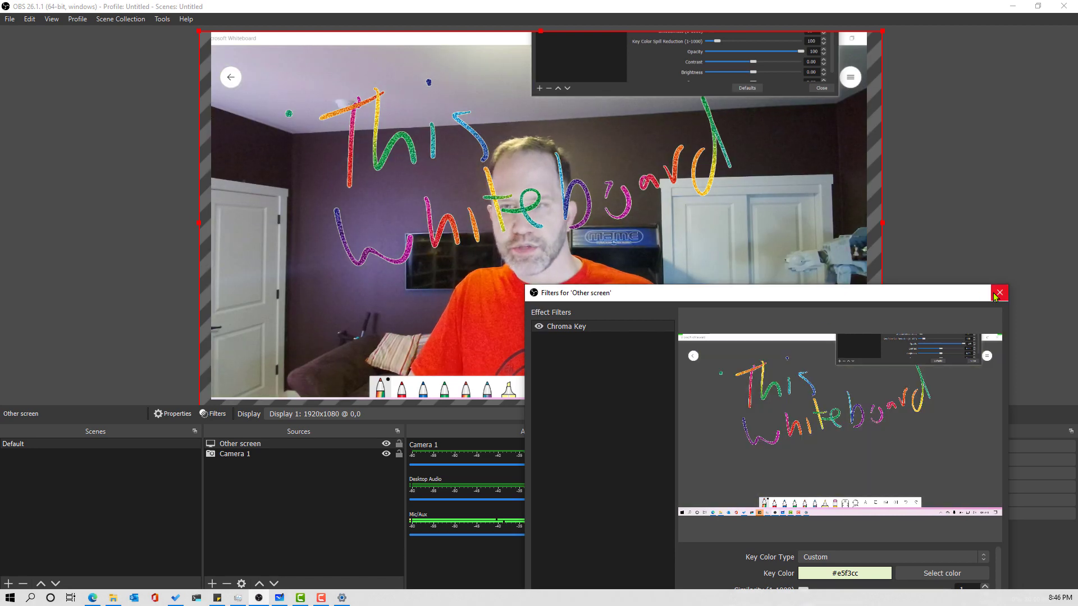
{"action": "left_click", "coordinate": [999, 293]}
Enlarge and reposition the Other screen source so the whiteboard's title bar controls and pen toolbar fall outside the canvas
{"action": "left_click", "coordinate": [676, 275]}
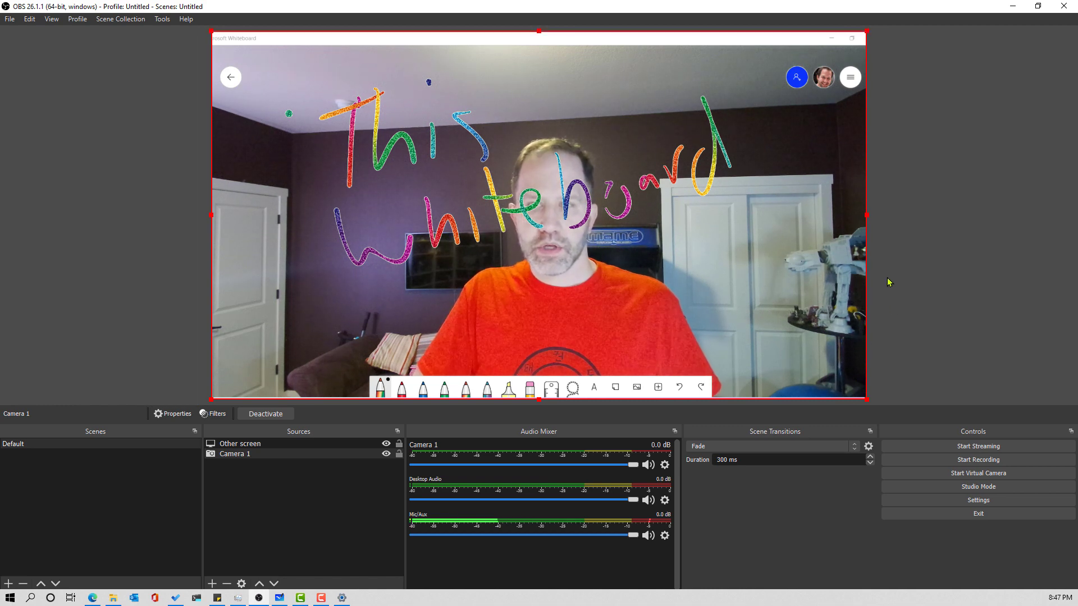
{"action": "left_click", "coordinate": [884, 201]}
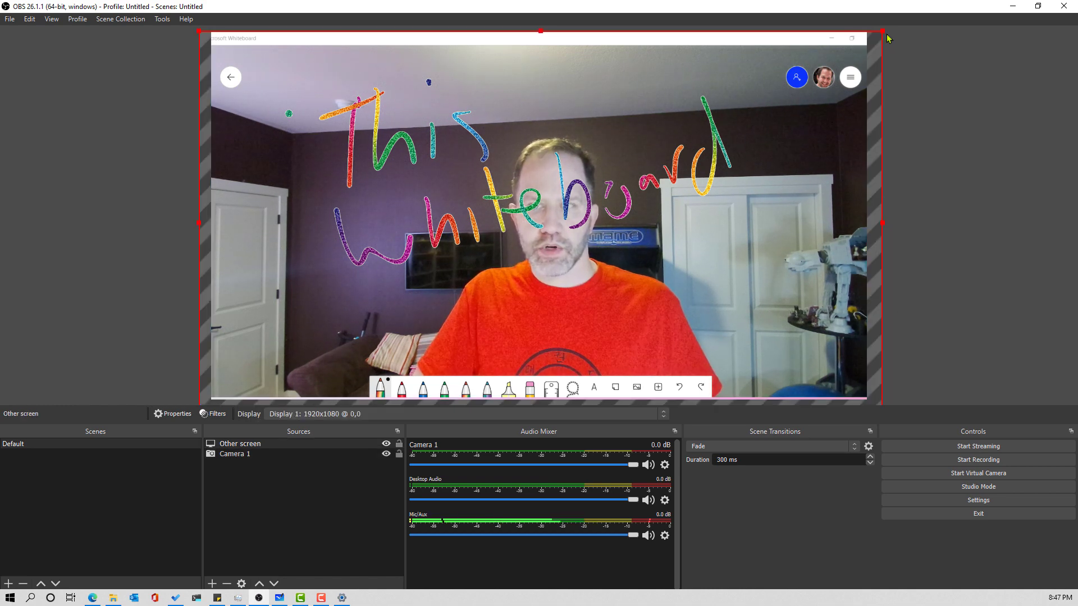
{"action": "left_click_drag", "start_coordinate": [887, 35], "coordinate": [1007, 6]}
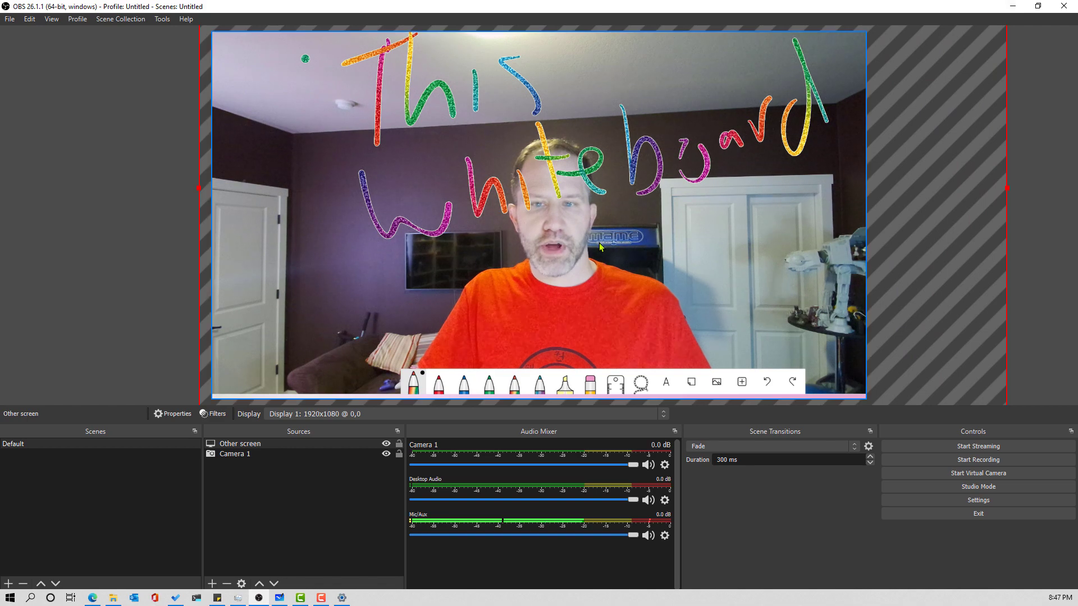
{"action": "mouse_move", "coordinate": [599, 247]}
{"action": "left_mouse_down"}
{"action": "mouse_move", "coordinate": [654, 257]}
{"action": "mouse_move", "coordinate": [620, 312]}
{"action": "mouse_move", "coordinate": [652, 296]}
{"action": "mouse_move", "coordinate": [624, 296]}
{"action": "left_mouse_up"}
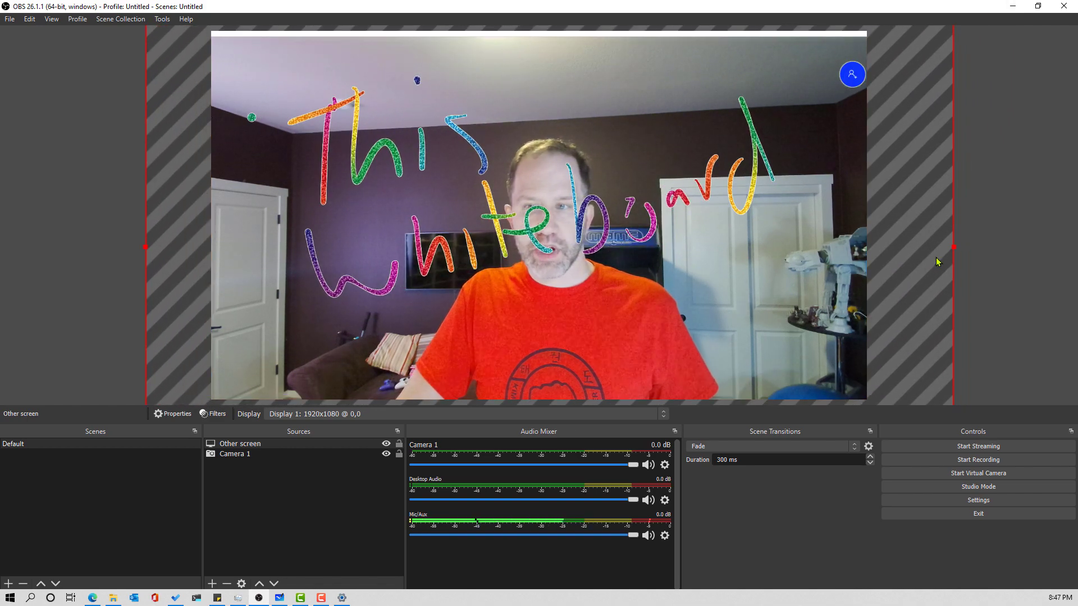
{"action": "left_click_drag", "start_coordinate": [976, 245], "coordinate": [1011, 256]}
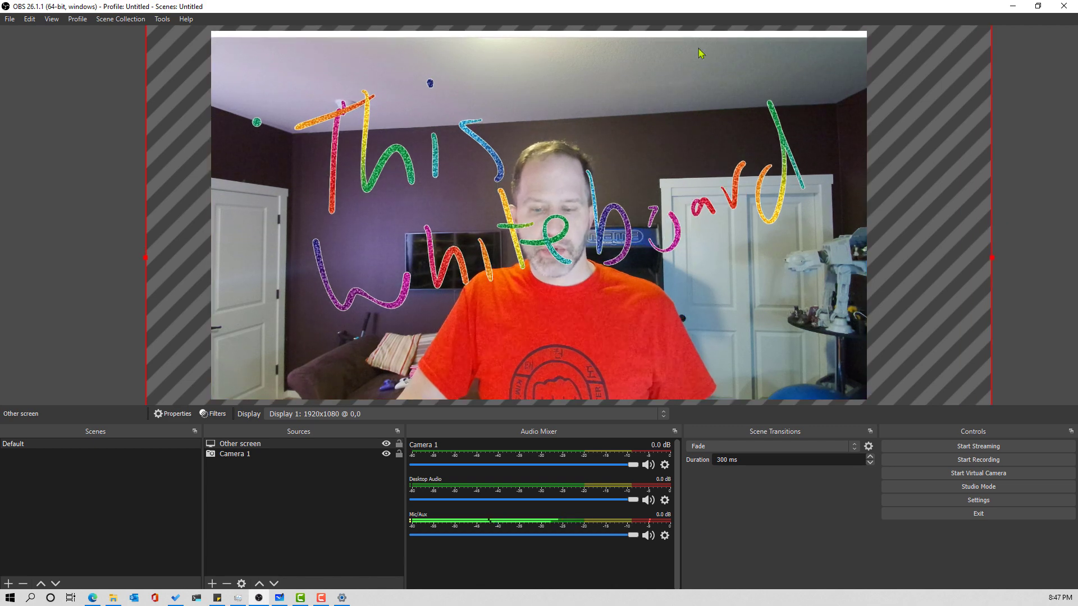
Delete all handwriting from the whiteboard and draw test squiggles across it in several pen colours
{"action": "key", "text": "ctrl+a"}
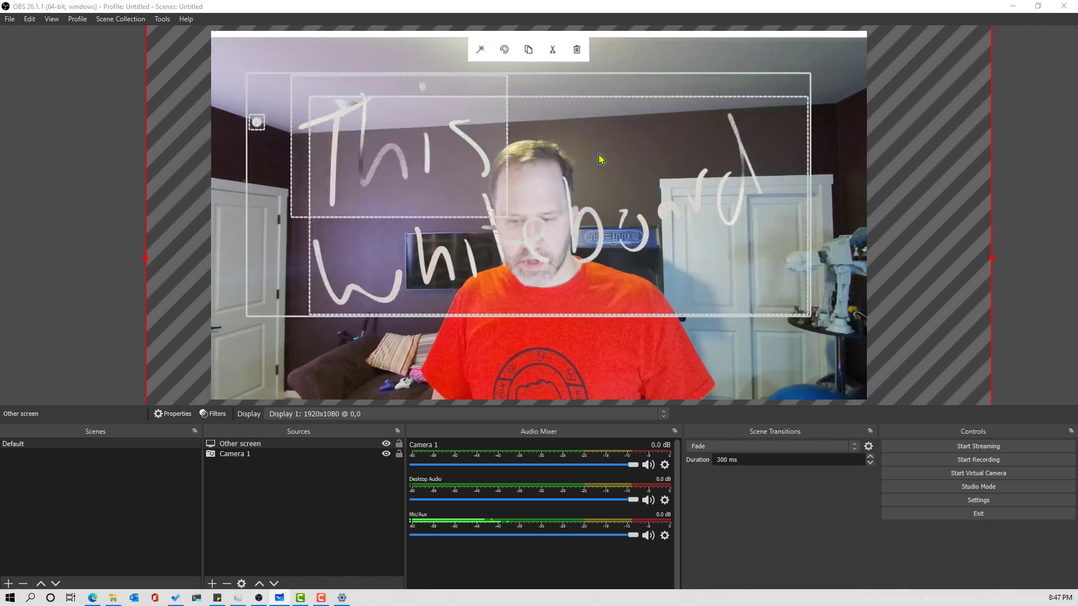
{"action": "key", "text": "Delete"}
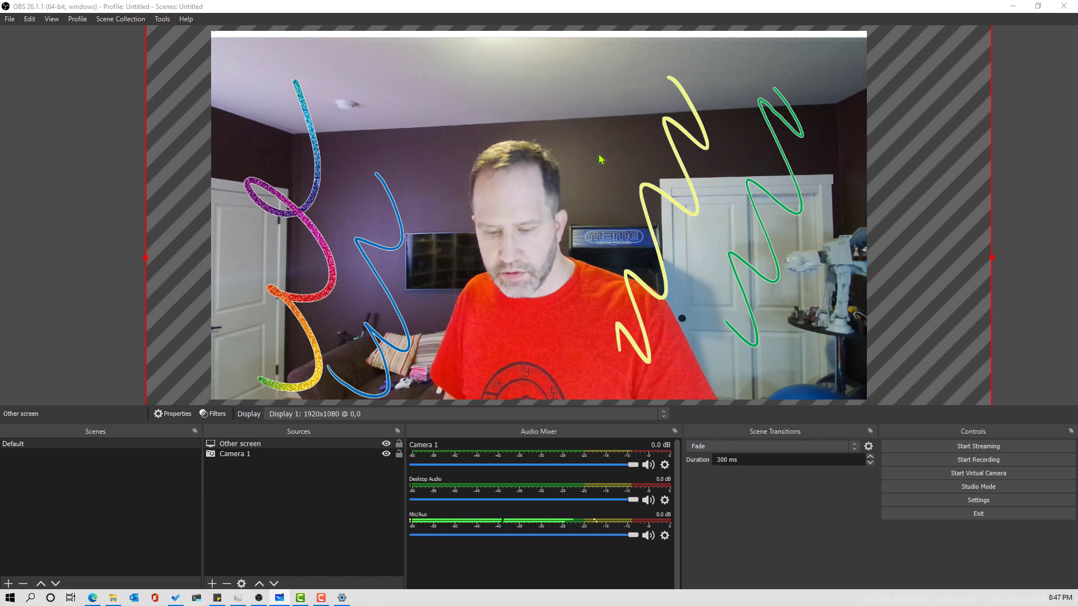
{"action": "left_click_drag", "start_coordinate": [591, 129], "coordinate": [654, 143]}
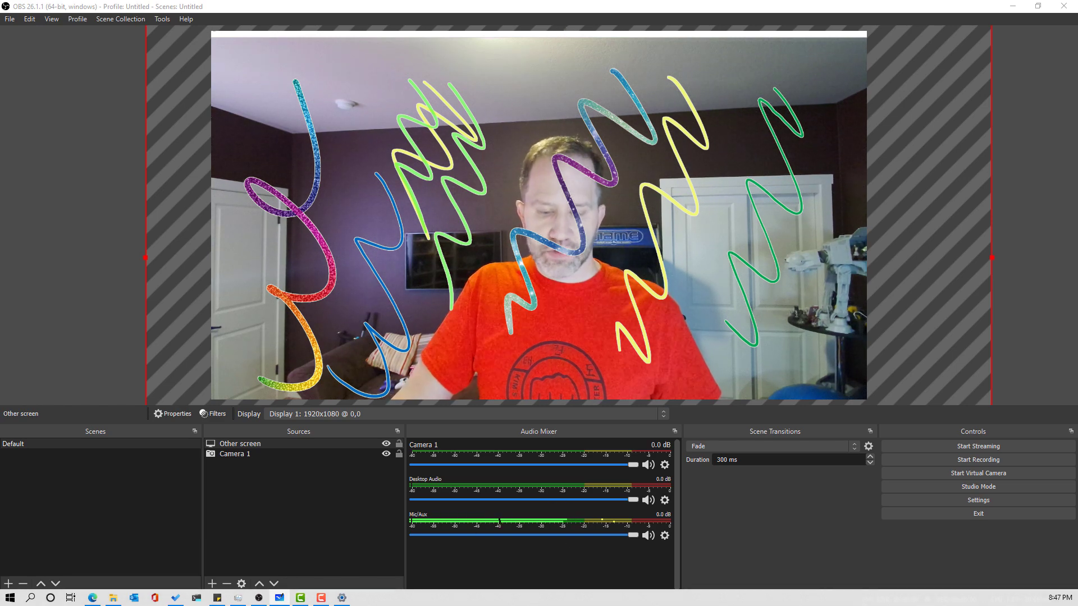
Switch to Edge to view the glassboard blog post, the "Drawing on the screen..." video and the YouTube channel's uploads, then minimize it
{"action": "key", "text": "alt+Tab"}
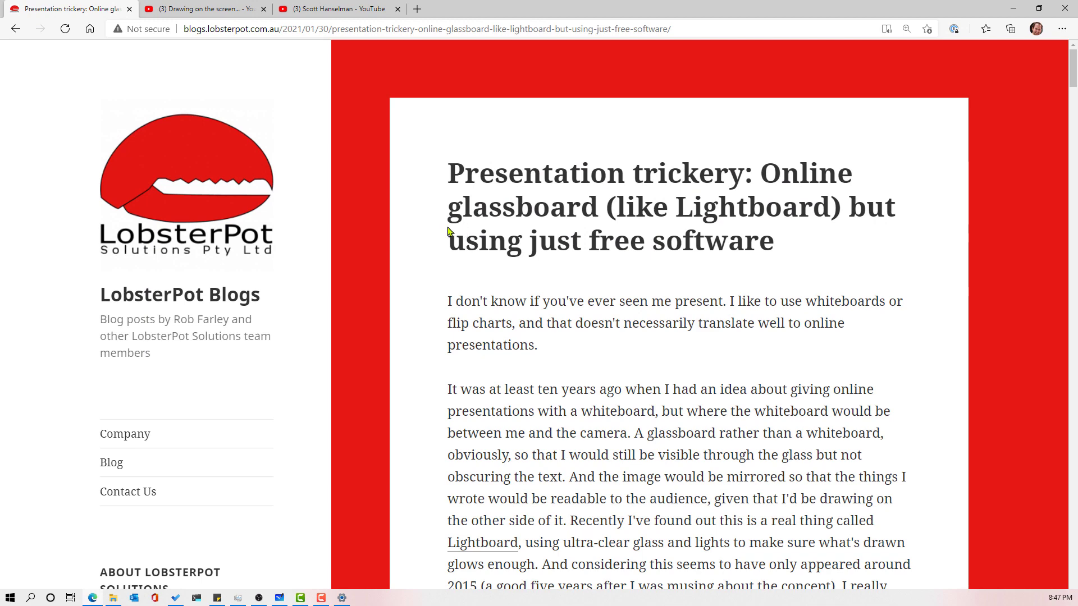
{"action": "left_click_drag", "start_coordinate": [552, 213], "coordinate": [447, 213]}
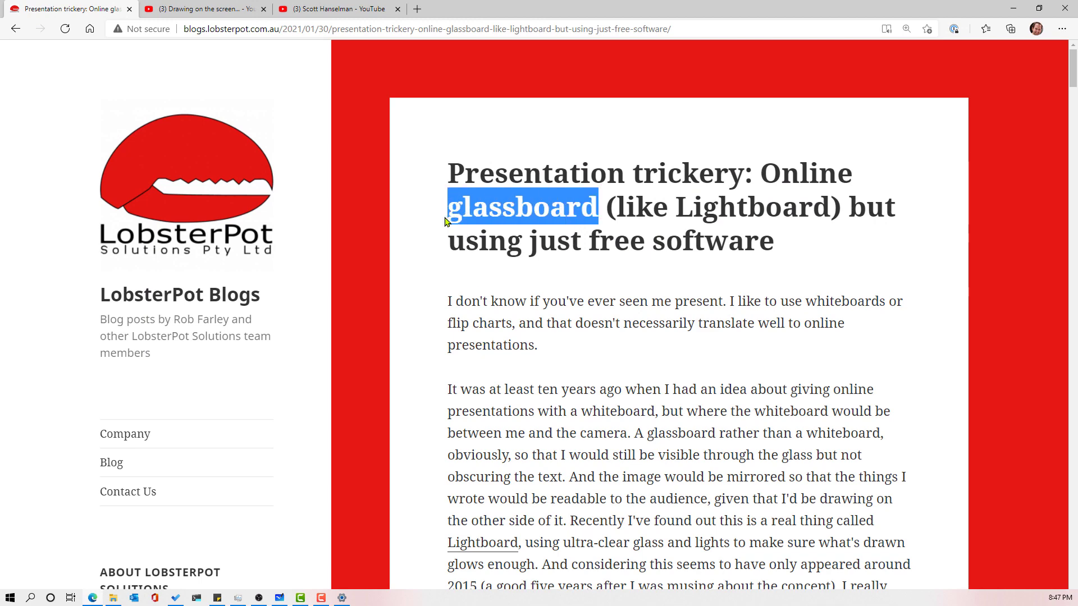
{"action": "left_click", "coordinate": [218, 9]}
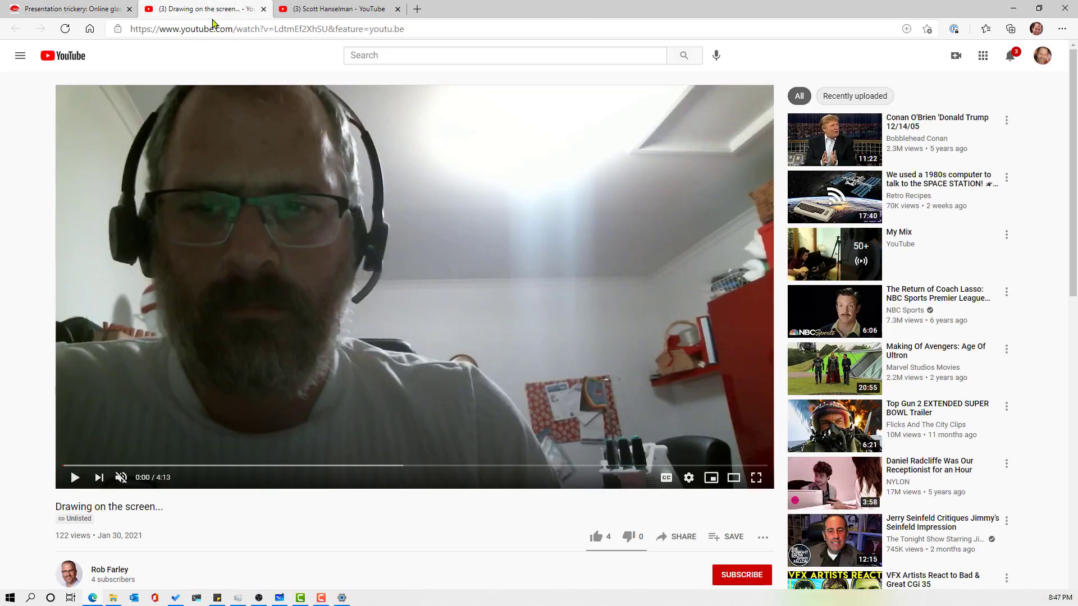
{"action": "left_click", "coordinate": [314, 9]}
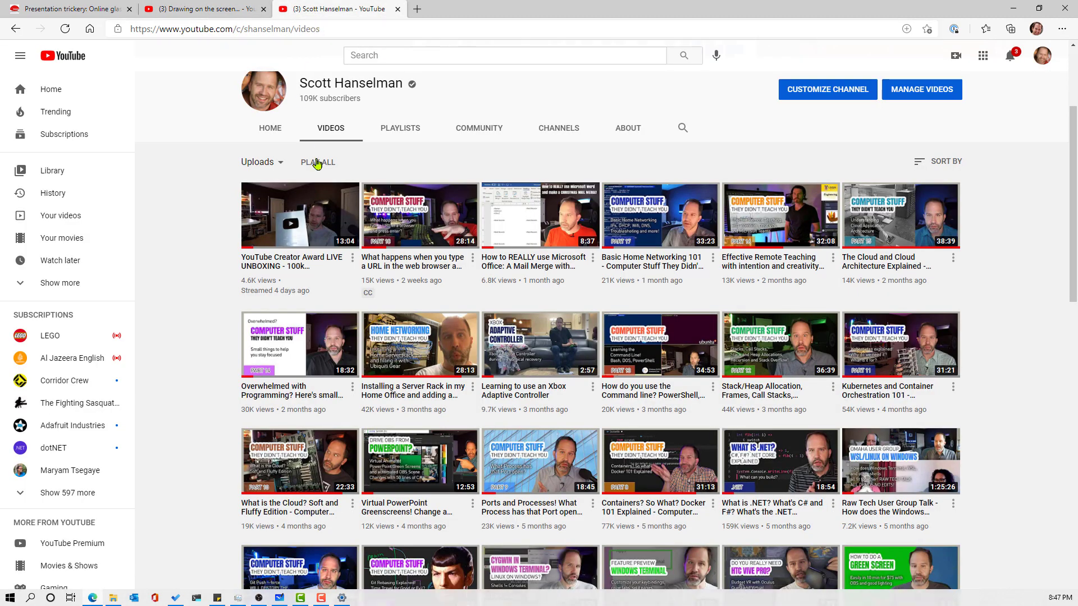
{"action": "scroll", "coordinate": [831, 501], "scroll_direction": "down", "scroll_amount": 3}
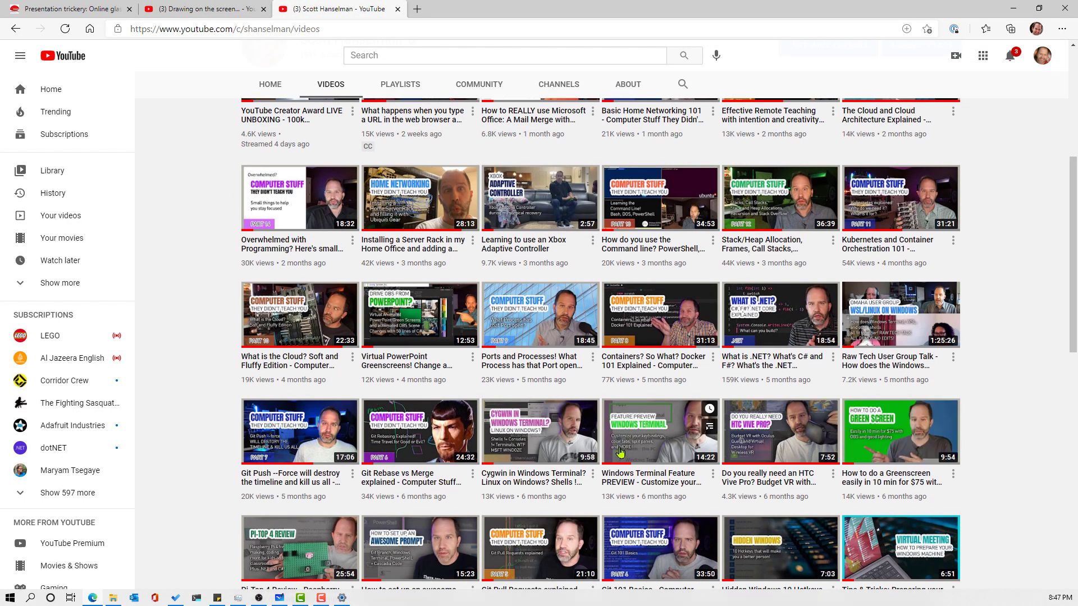
{"action": "left_click", "coordinate": [1013, 8]}
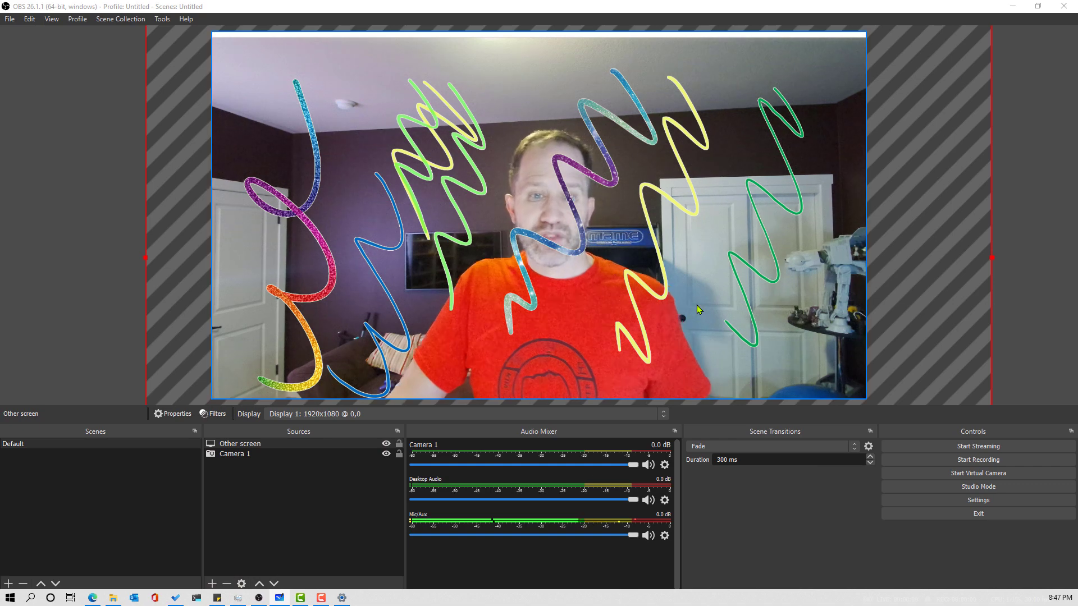
Delete all the squiggles from the whiteboard and handwrite "OBS" in light green near its upper-left corner
{"action": "left_click", "coordinate": [575, 50]}
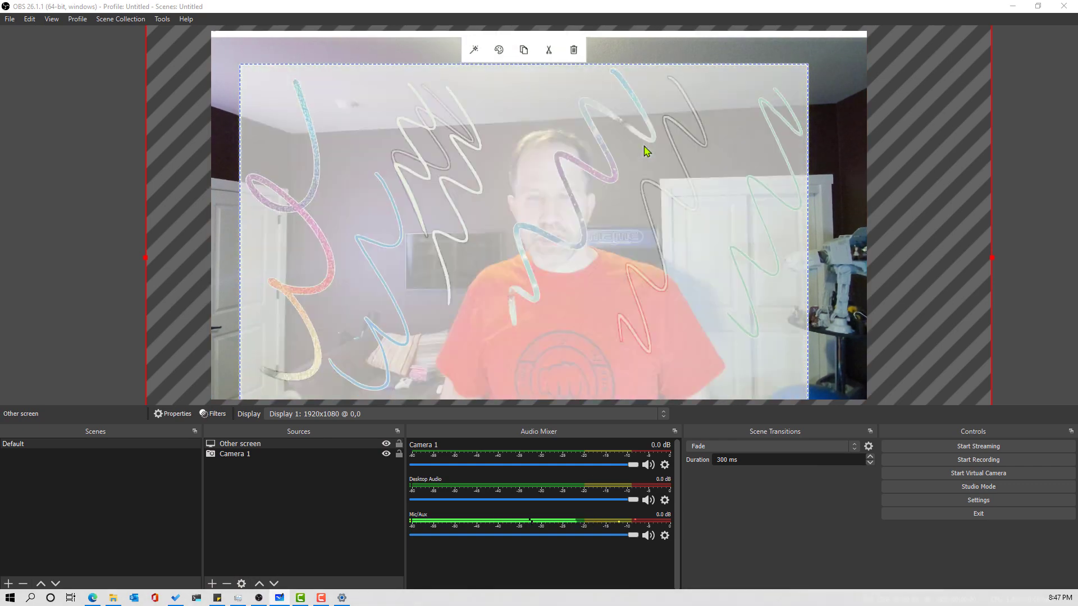
{"action": "mouse_move", "coordinate": [278, 114]}
{"action": "left_mouse_down"}
{"action": "mouse_move", "coordinate": [258, 161]}
{"action": "mouse_move", "coordinate": [281, 137]}
{"action": "mouse_move", "coordinate": [327, 183]}
{"action": "left_mouse_up"}
{"action": "mouse_move", "coordinate": [308, 122]}
{"action": "left_mouse_down"}
{"action": "mouse_move", "coordinate": [327, 110]}
{"action": "mouse_move", "coordinate": [337, 175]}
{"action": "left_mouse_up"}
{"action": "left_click_drag", "start_coordinate": [381, 100], "coordinate": [359, 174]}
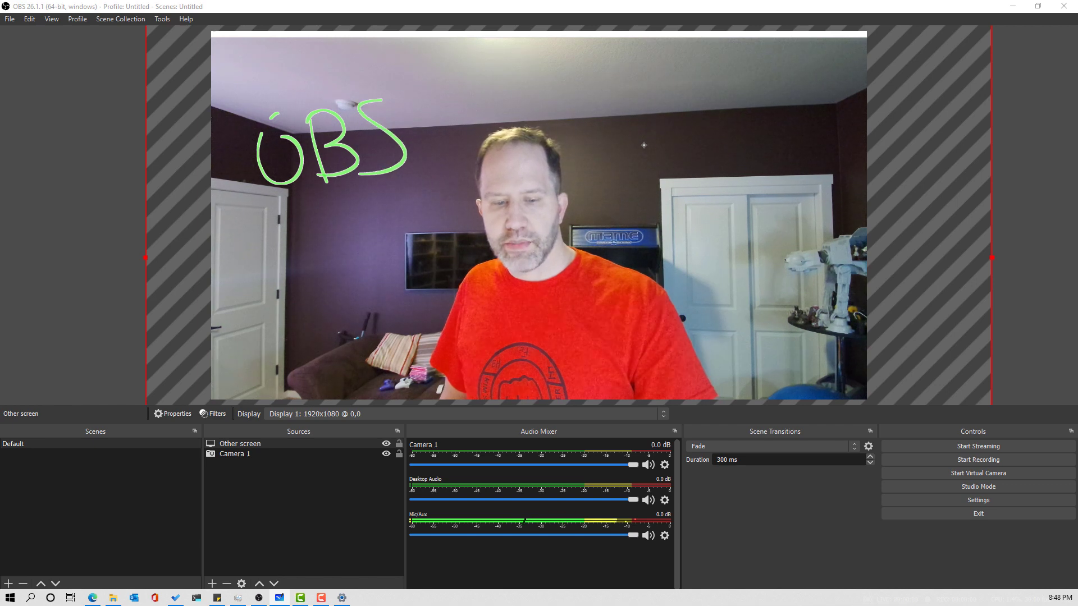
{"action": "left_click_drag", "start_coordinate": [275, 112], "coordinate": [293, 149]}
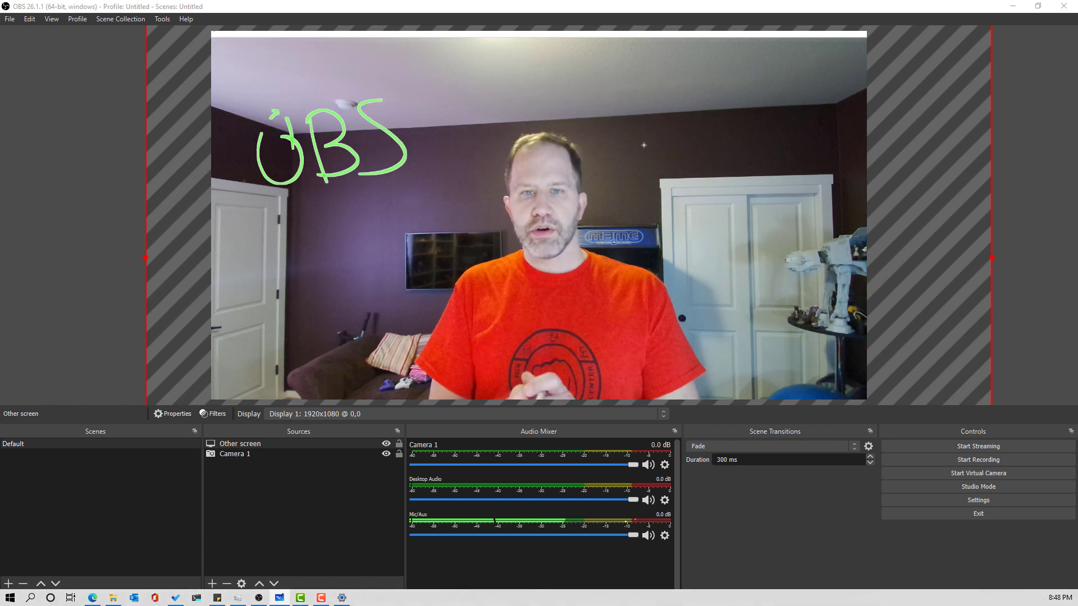